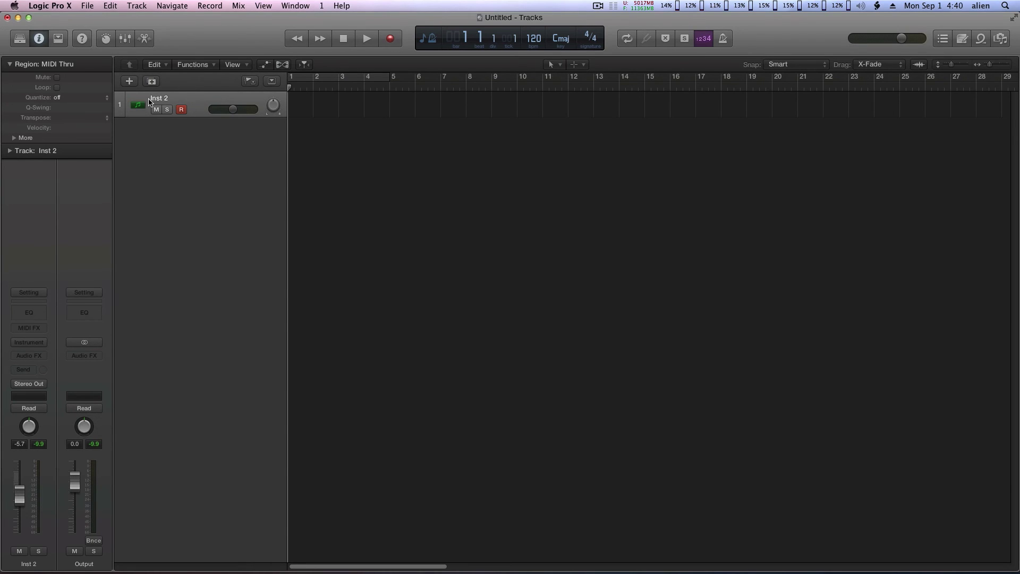
Step: Create a new software instrument track and delete the Inst 2 track, leaving only Inst 1
left_click(129, 81)
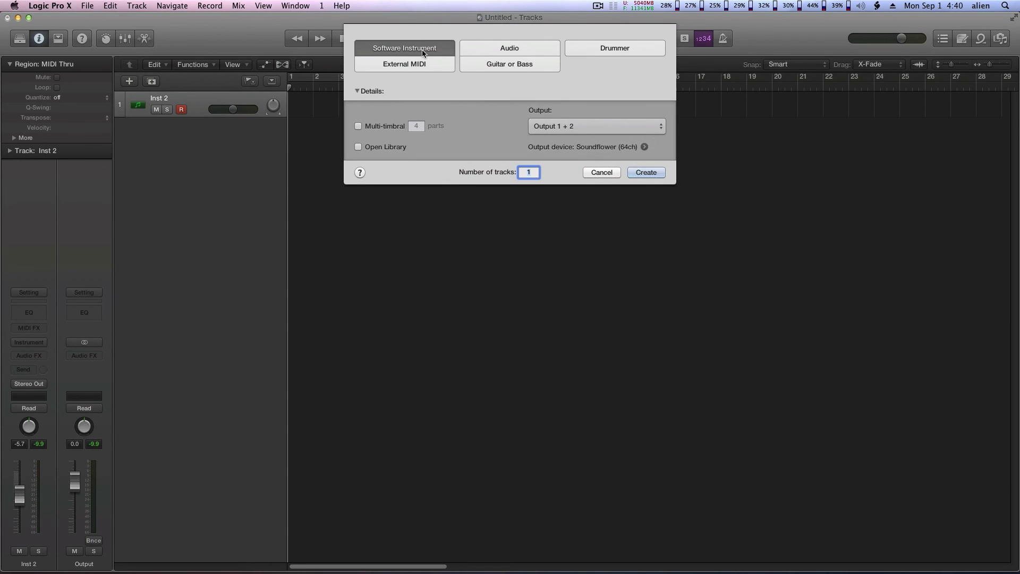
left_click(653, 173)
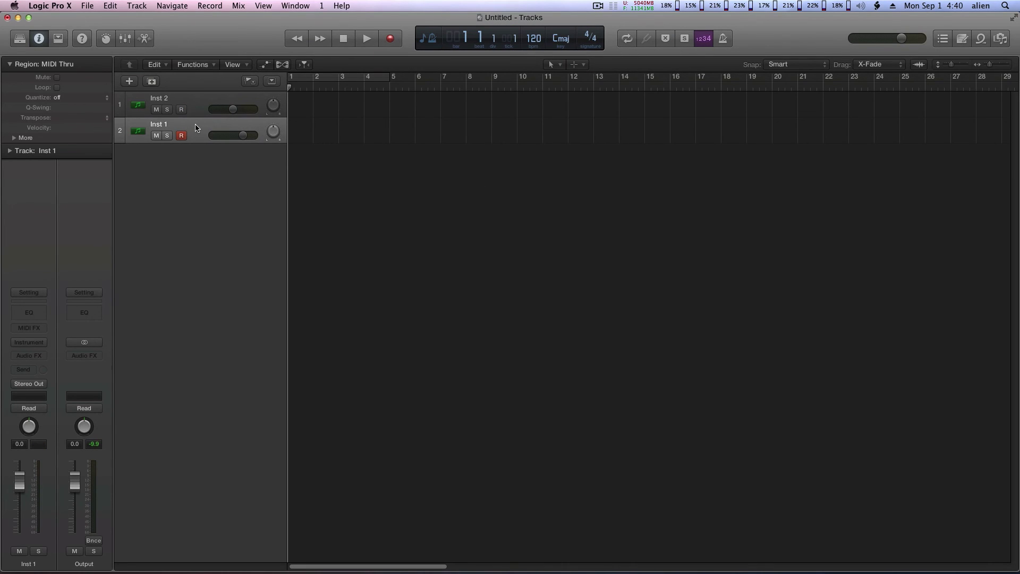
left_click(196, 106)
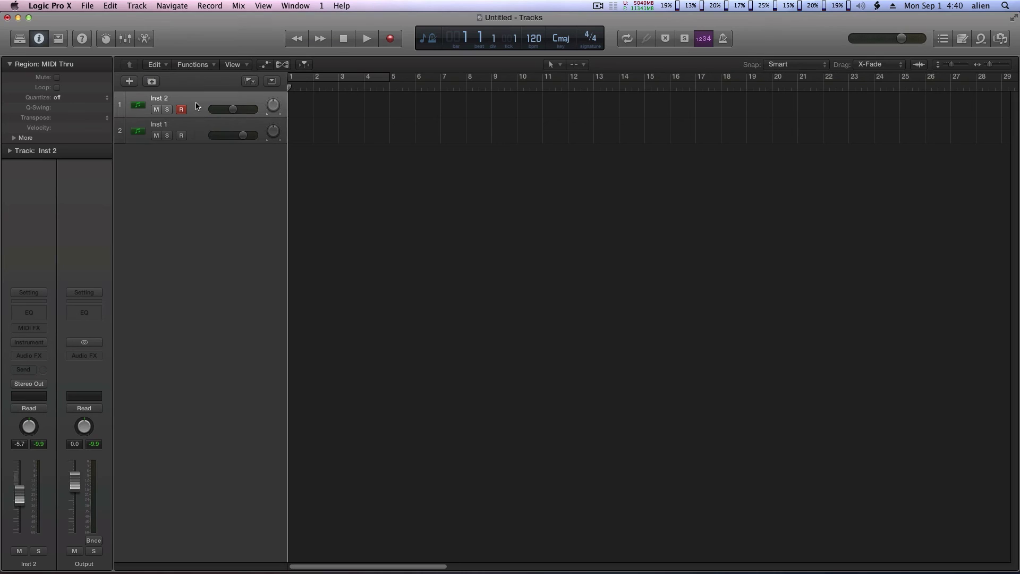
key("super+BackSpace")
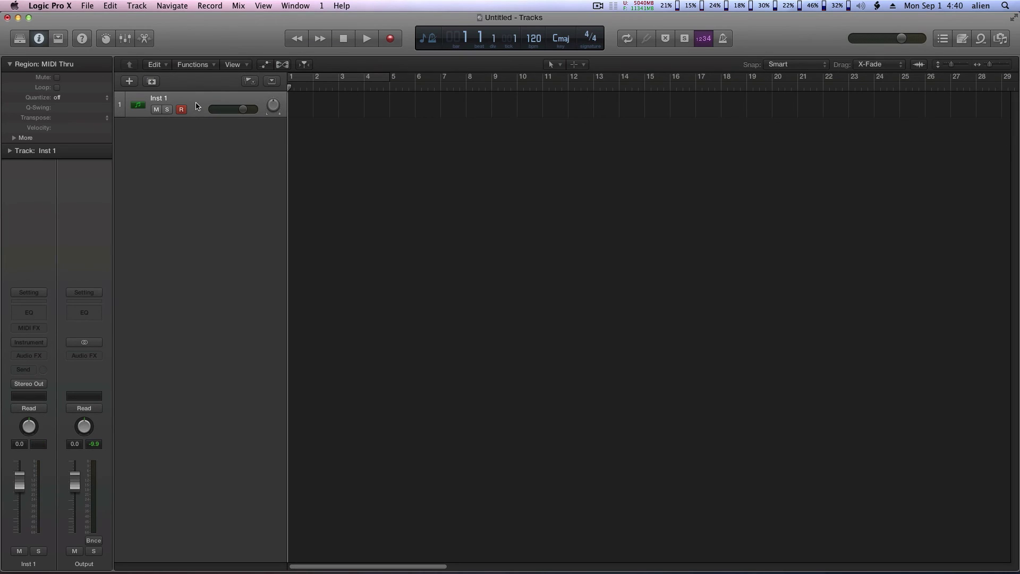
Step: Load ES2 in stereo on Inst 1 and move its window to the centre-right
left_click(40, 343)
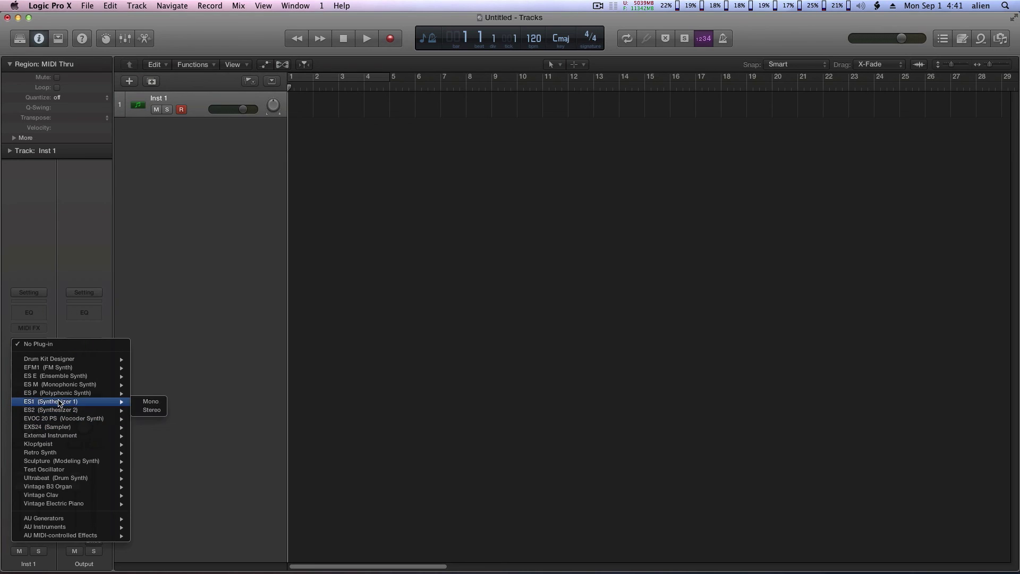
mouse_move(60, 410)
left_click(152, 409)
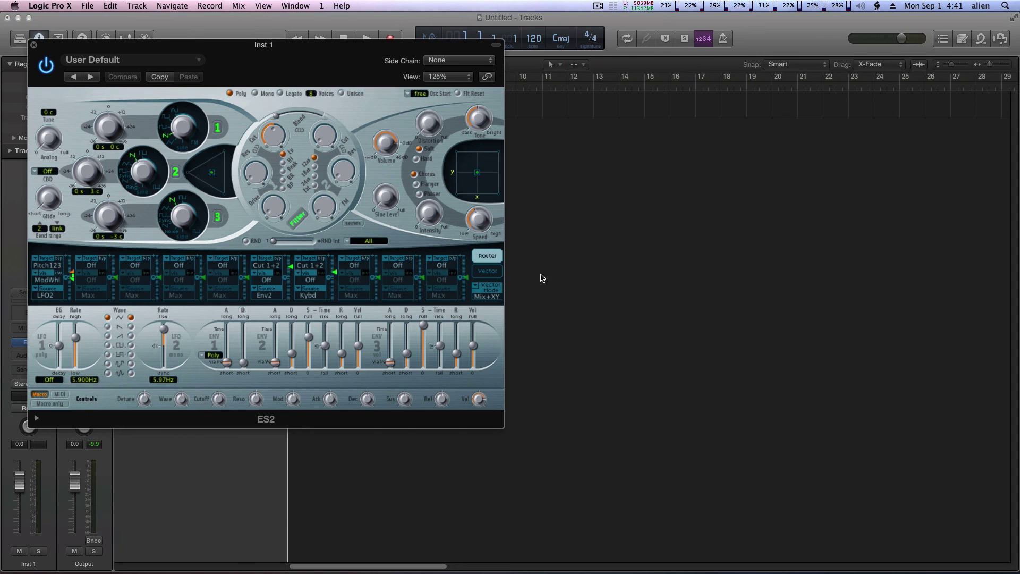
left_click_drag(331, 44, 641, 102)
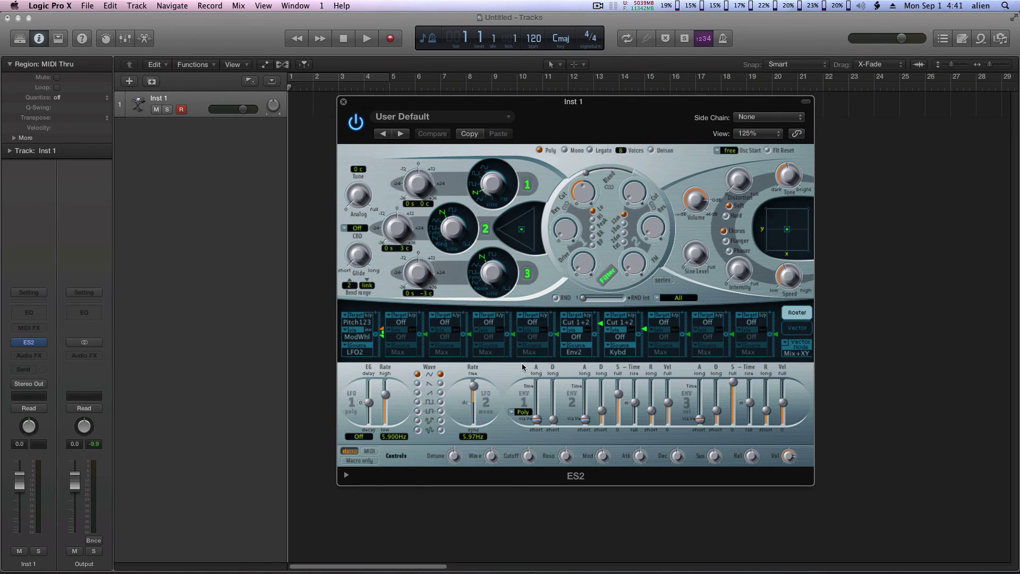
Step: Load the Analog Saw Init patch from ES2's Tutorial Settings presets
left_click(461, 117)
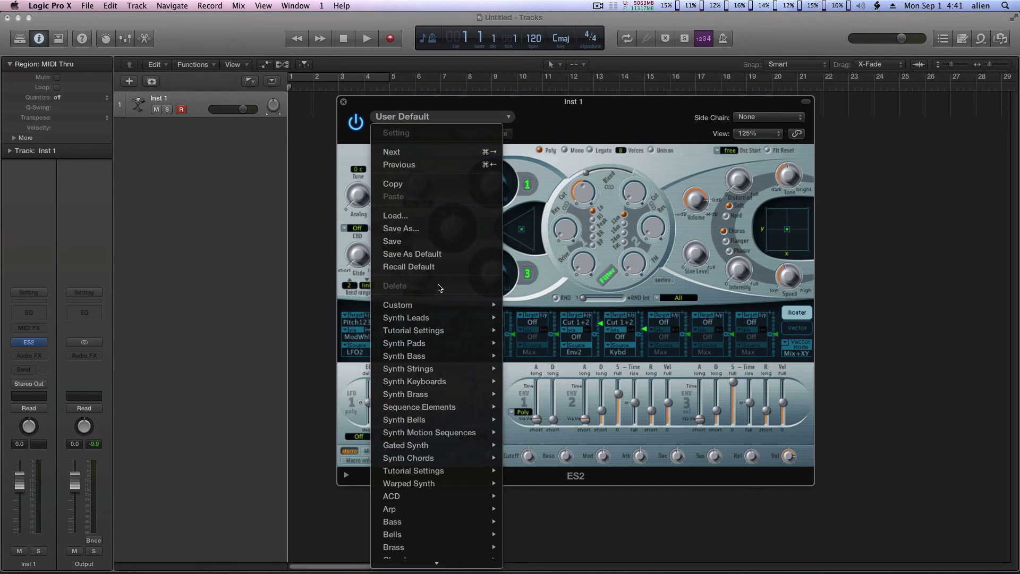
mouse_move(464, 470)
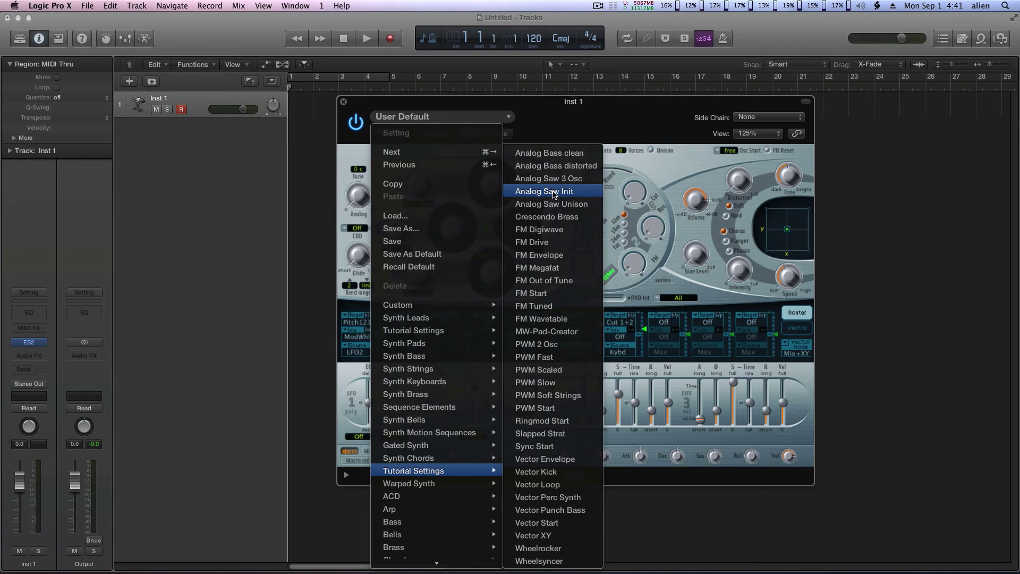
left_click(552, 192)
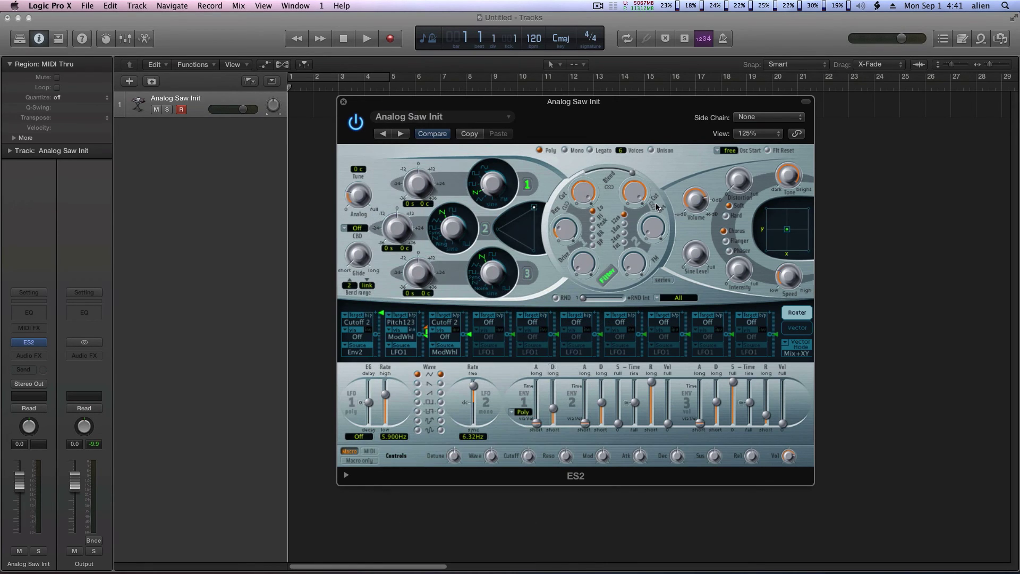
Step: Set ES2 to Mono voice mode and turn on oscillators 2 and 3
left_click_drag(591, 97, 612, 91)
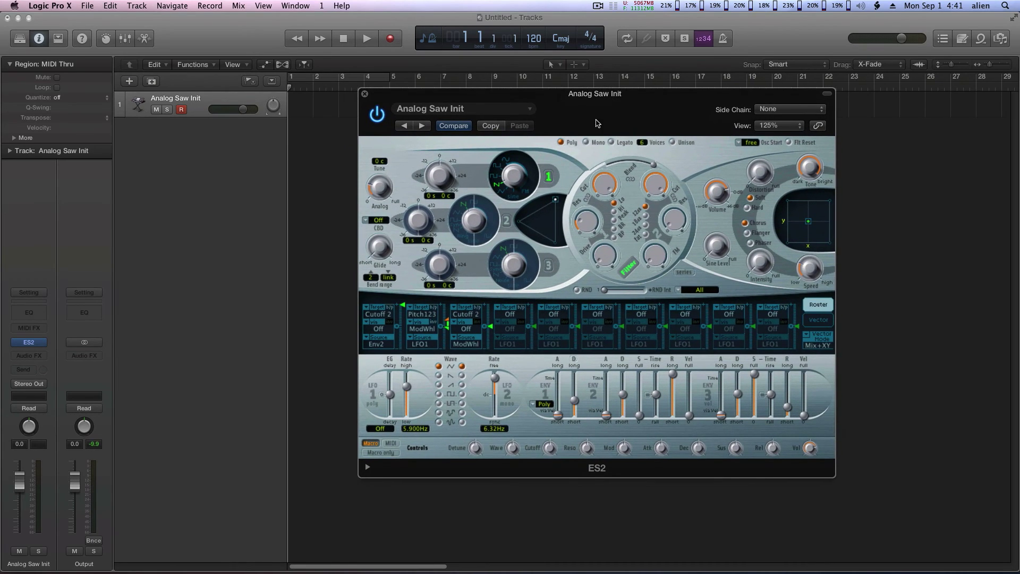
left_click(588, 143)
left_click(549, 266)
left_click(506, 221)
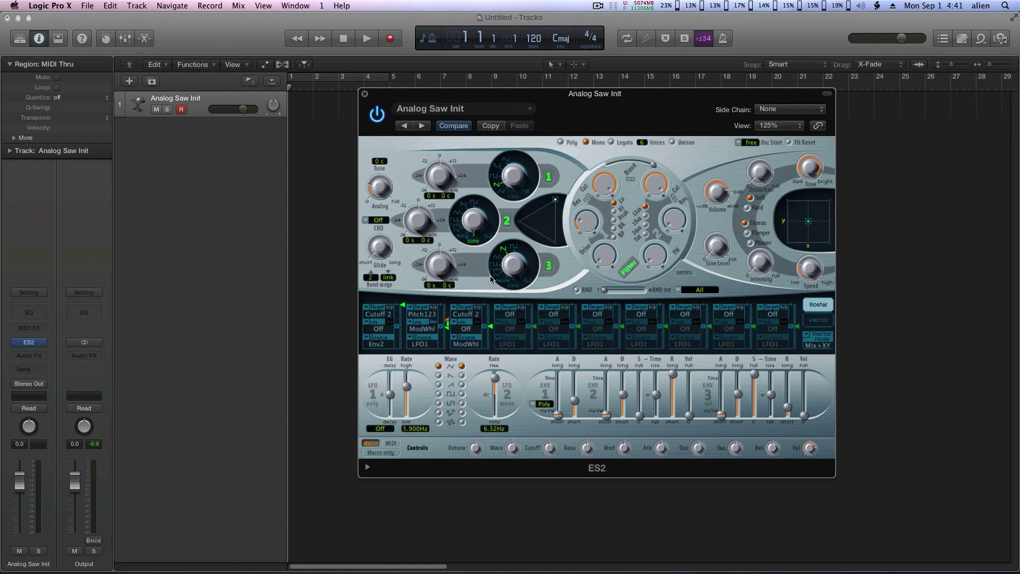
Step: Give oscillator 2 the 25-reed wavetable instead of 00-sine
left_click(474, 242)
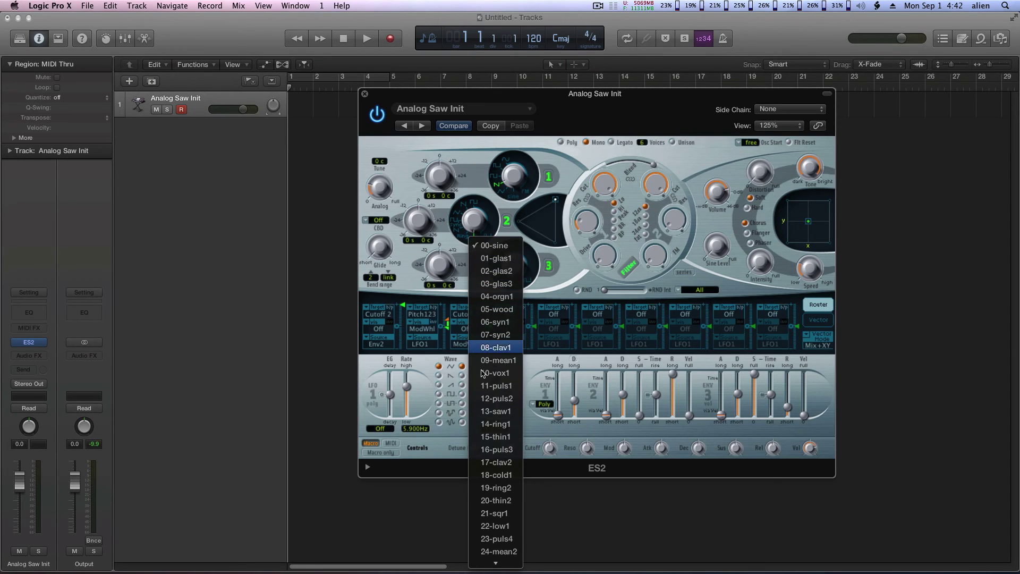
scroll(497, 526, "down", 3)
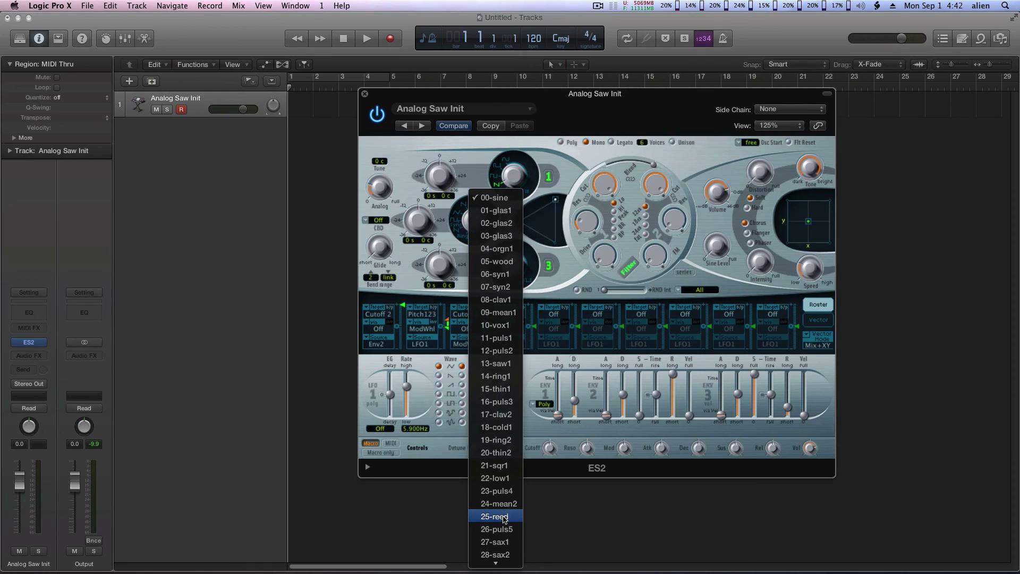
left_click(501, 518)
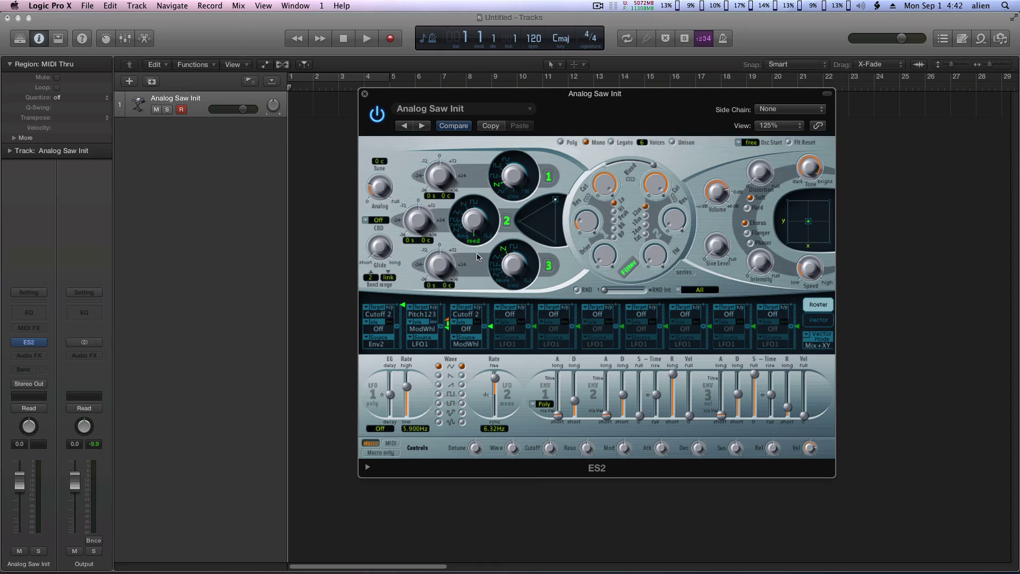
Step: Set oscillators 1 and 3 to square waves, balance the oscillator mix, and tune oscillator 1 to 12 s 0 c
left_click(516, 250)
left_click_drag(515, 254, 528, 167)
left_click(516, 154)
left_click_drag(555, 200, 544, 220)
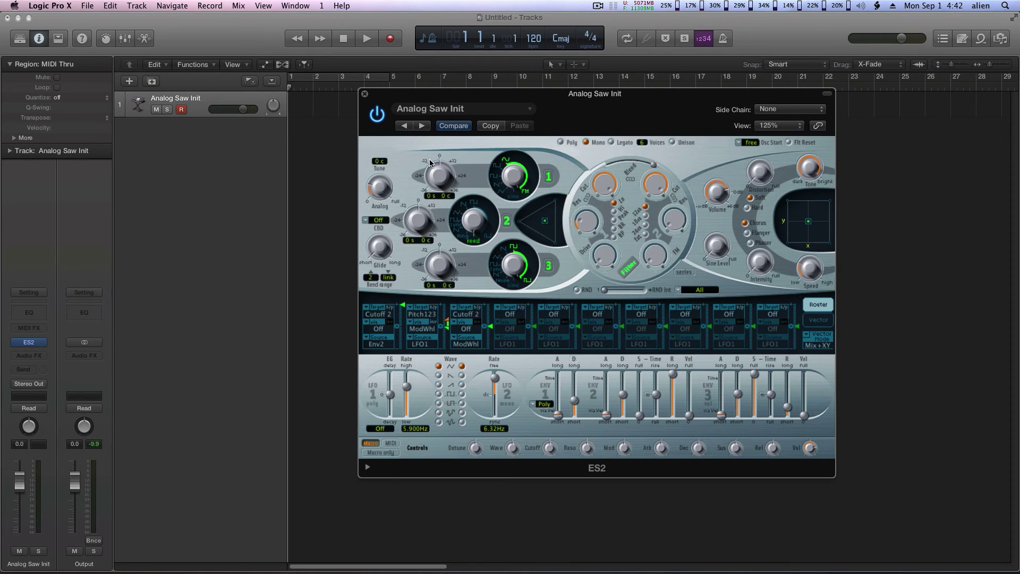
left_click_drag(438, 178, 438, 198)
Step: Set CBD to 25%, tune oscillator 3 to 36 s 6 c, then switch to Preview
left_click(383, 221)
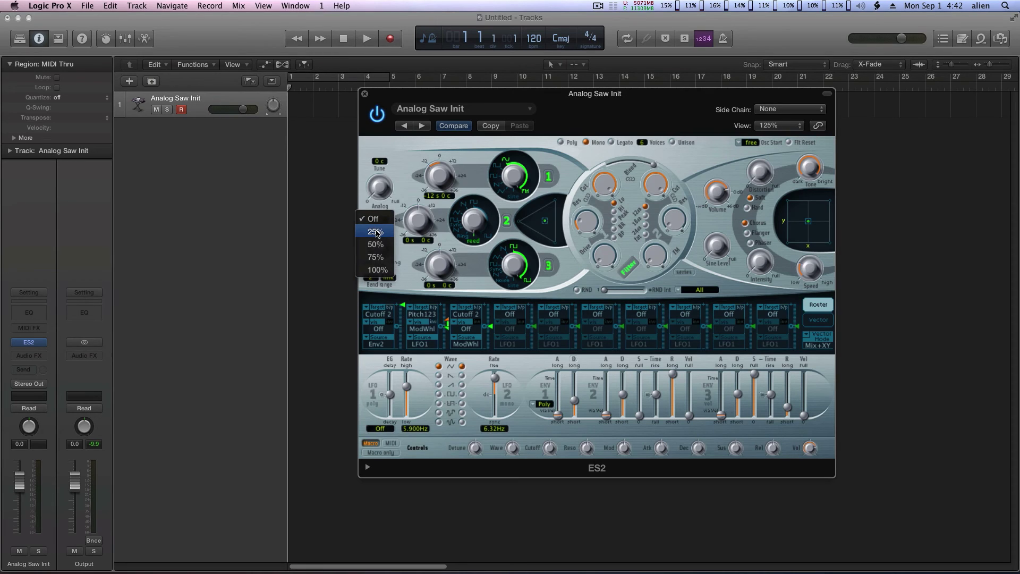
left_click(376, 232)
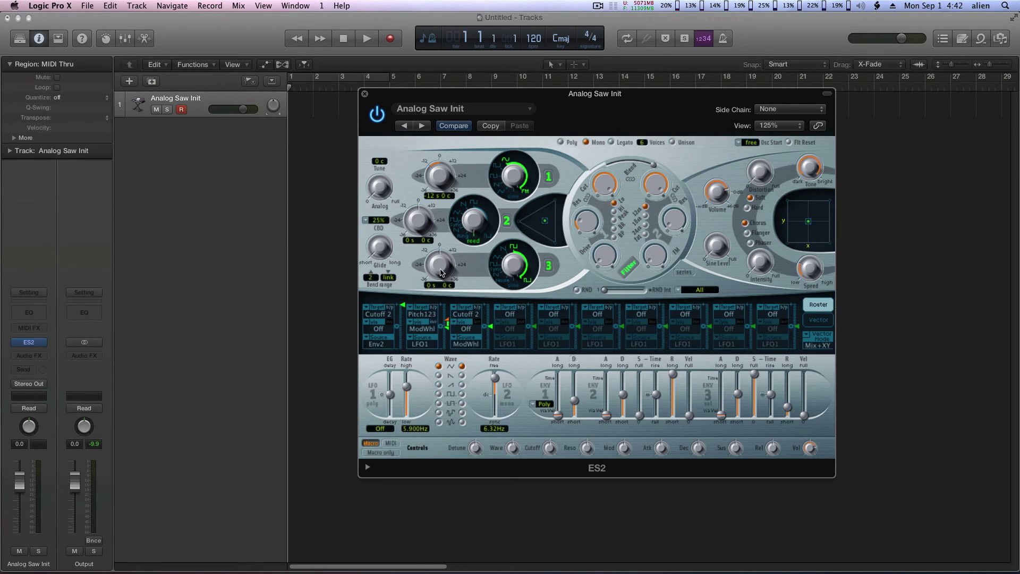
left_click_drag(439, 272, 441, 190)
left_click_drag(447, 292, 452, 264)
key("super+Tab")
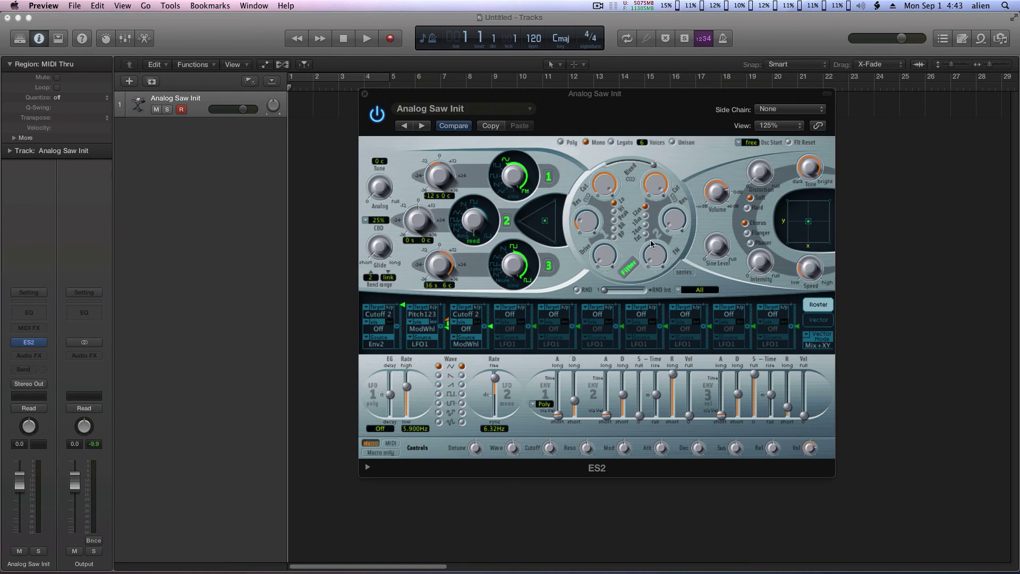
Step: Set filter 1 resonance 0.32, full drive, some filter FM, filter 2 resonance 0.44, and volume -22 dB
left_click(649, 166)
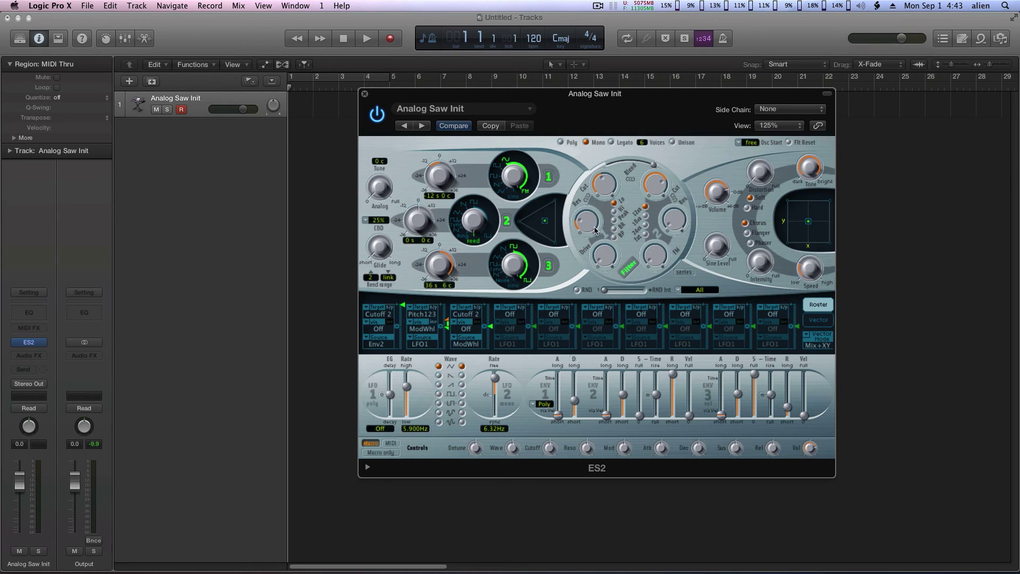
left_click_drag(594, 226, 593, 219)
left_click_drag(609, 259, 618, 112)
left_click_drag(658, 258, 653, 234)
left_click(680, 227)
left_click_drag(718, 193, 723, 246)
Step: Target modulation slots 1 and 2 to Osc1Wave and slot 3 to Osc3Wave
left_click(386, 315)
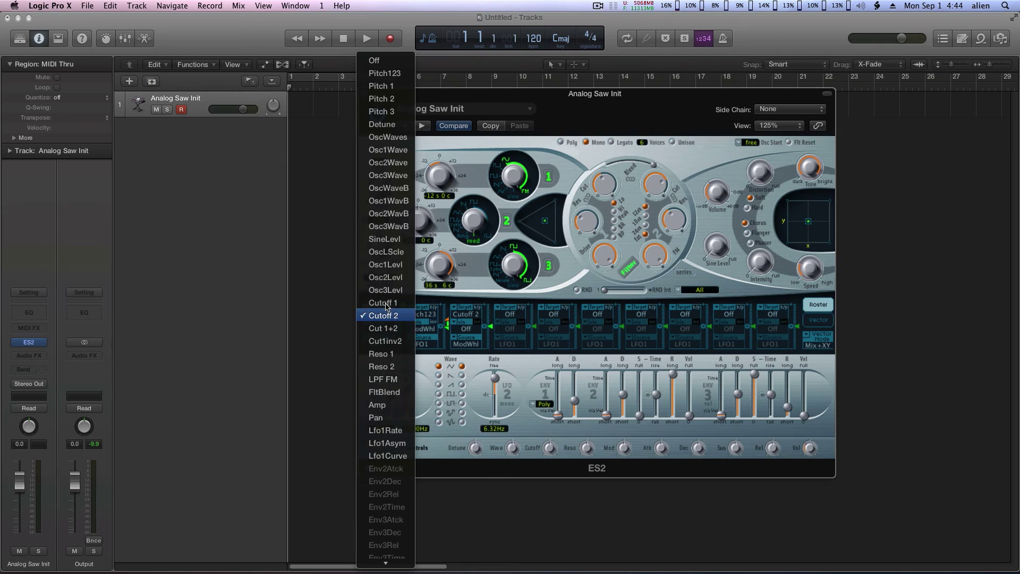
left_click(387, 150)
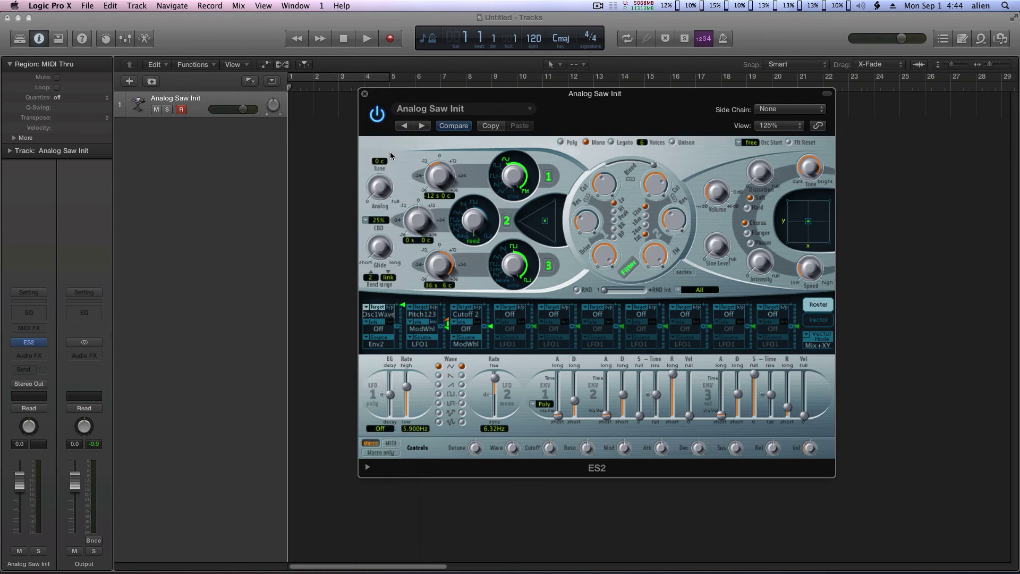
left_click(426, 316)
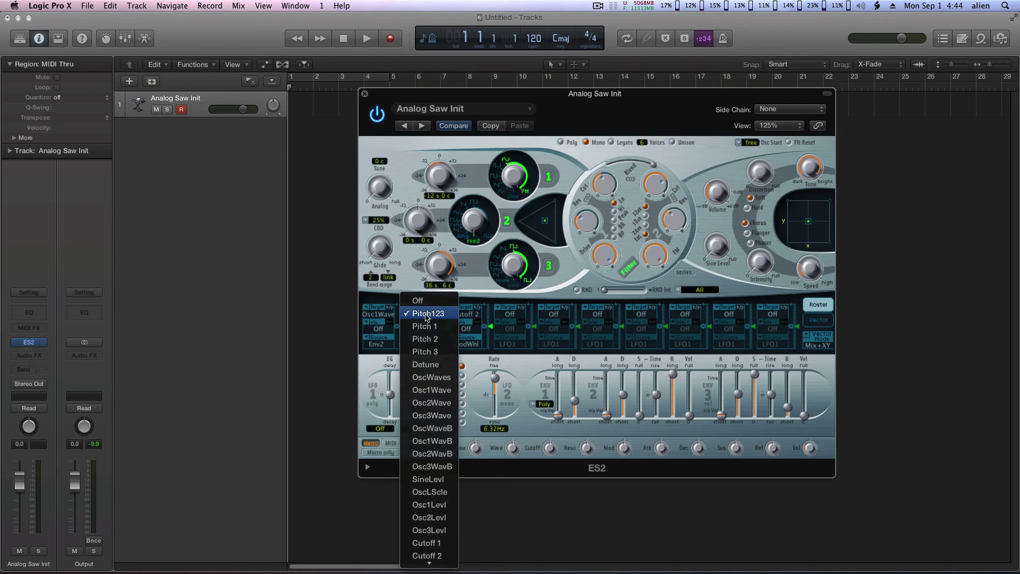
left_click(434, 390)
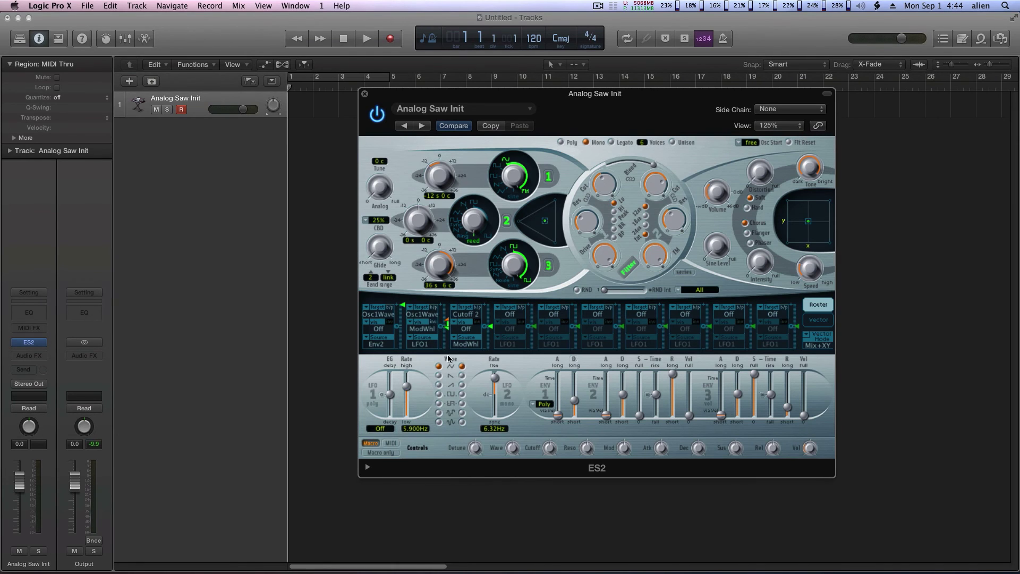
left_click(474, 317)
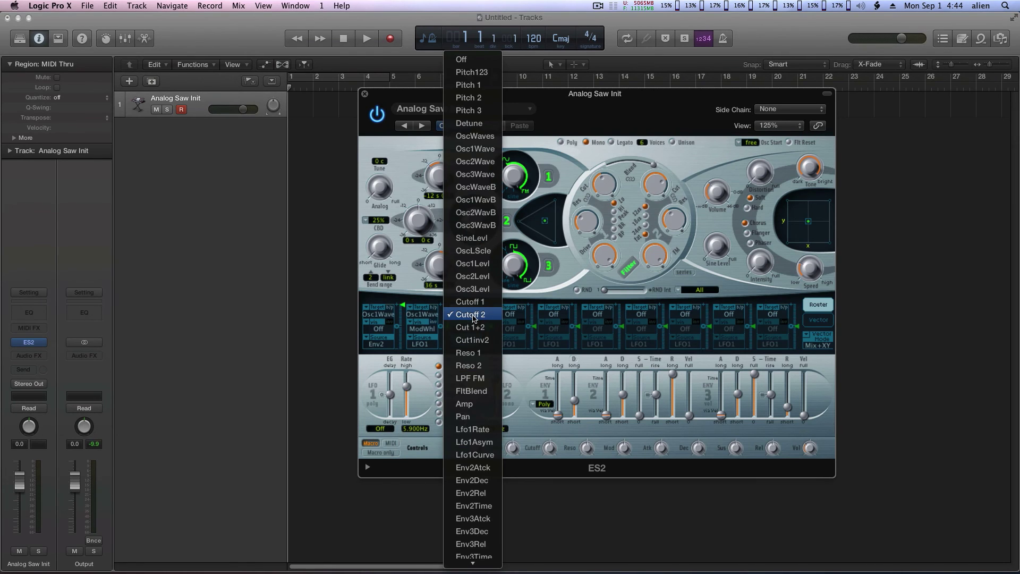
left_click(472, 175)
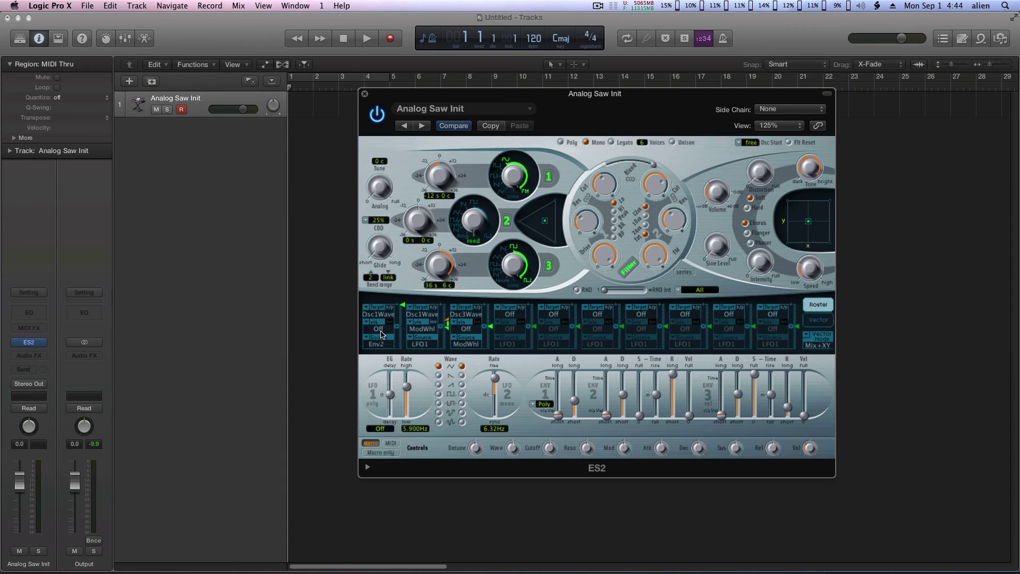
Step: Turn slot 2's via off and set the sources of slots 1–3 to LFO1, LFO2 and LFO2
left_click(425, 334)
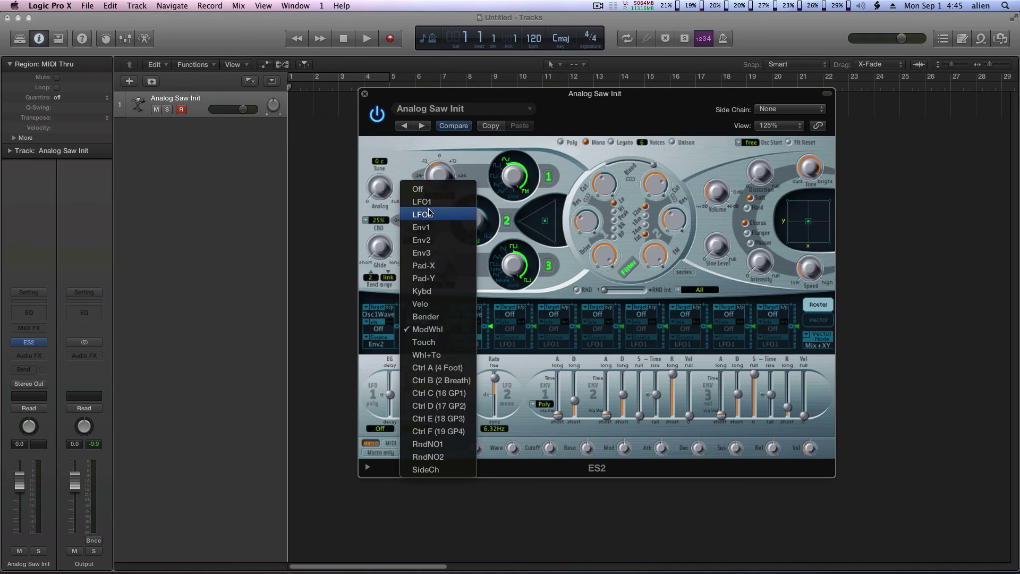
left_click(426, 189)
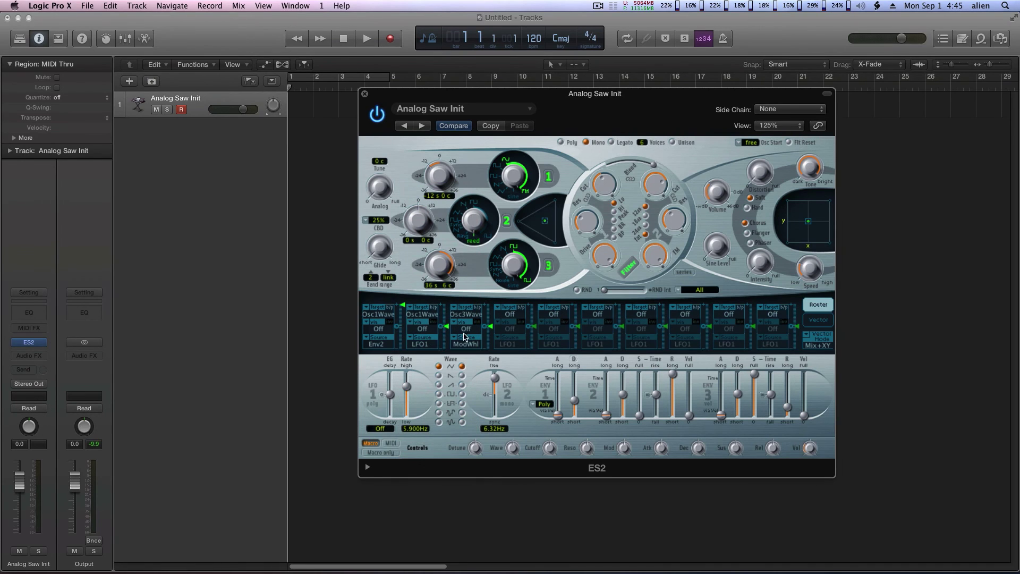
left_click(382, 346)
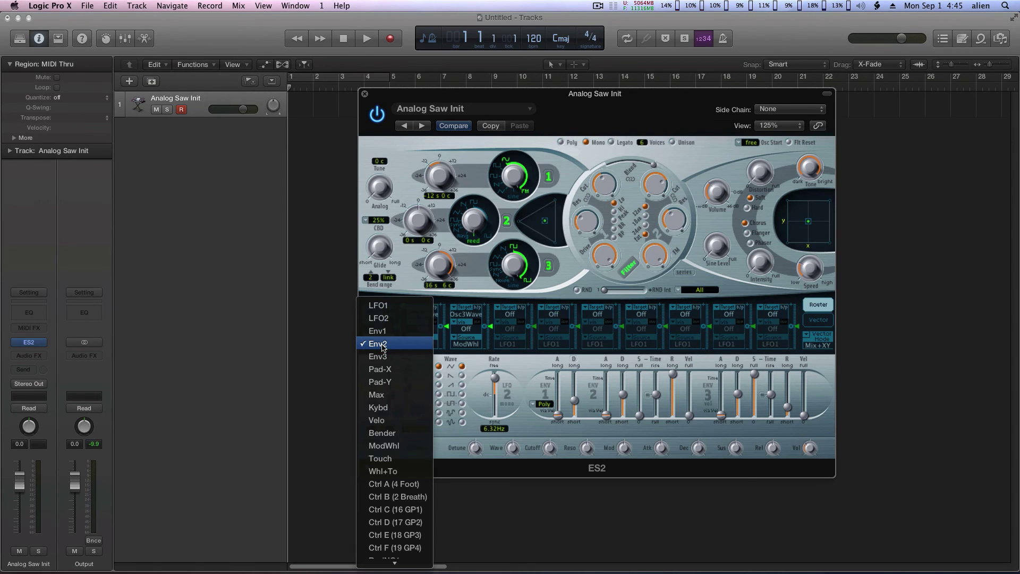
left_click(386, 332)
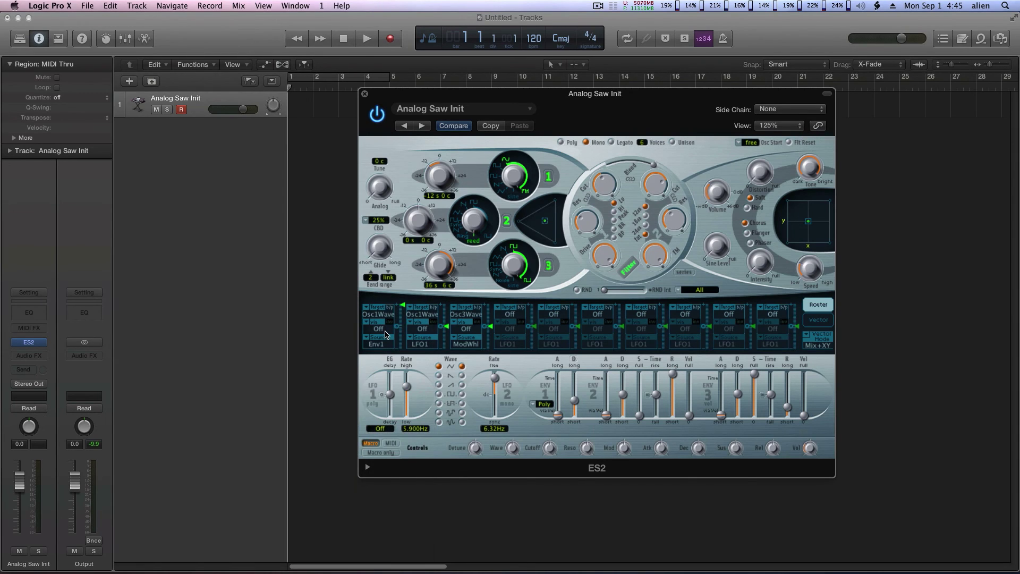
left_click(388, 345)
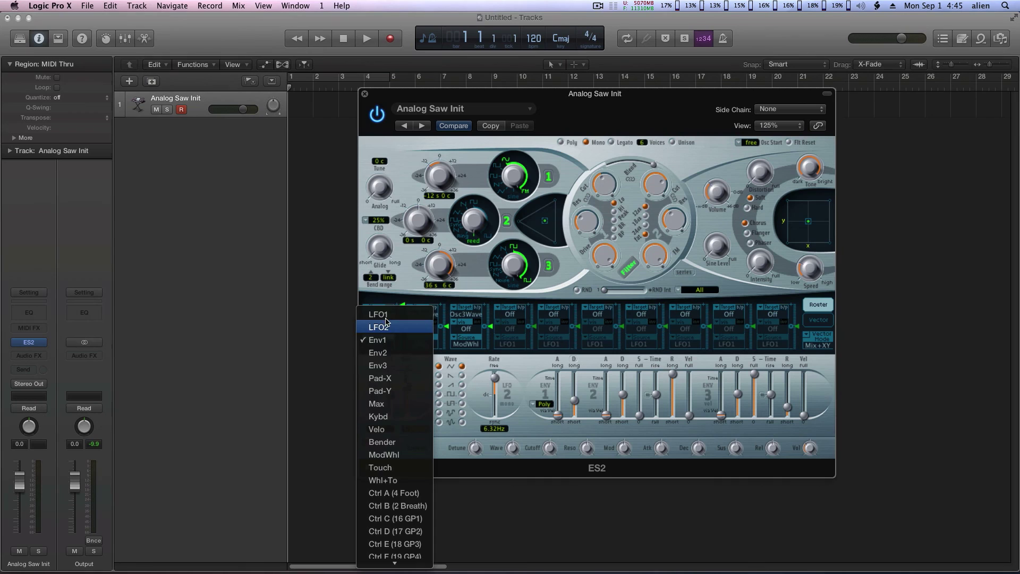
left_click(385, 314)
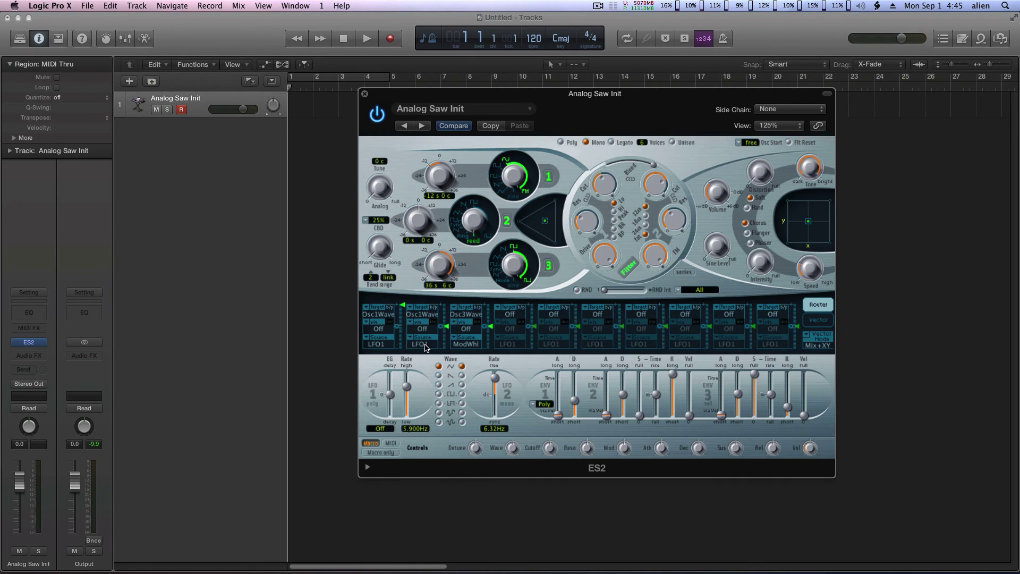
left_click(426, 348)
left_click(460, 352)
left_click(465, 346)
left_click(478, 215)
Step: Give LFO1 a 630 ms delay and set both LFO1 and LFO2 to sawtooth waves
left_click_drag(391, 394, 389, 386)
left_click_drag(390, 387, 390, 385)
scroll(410, 391, "down", 2)
scroll(410, 391, "down", 2)
left_click(438, 384)
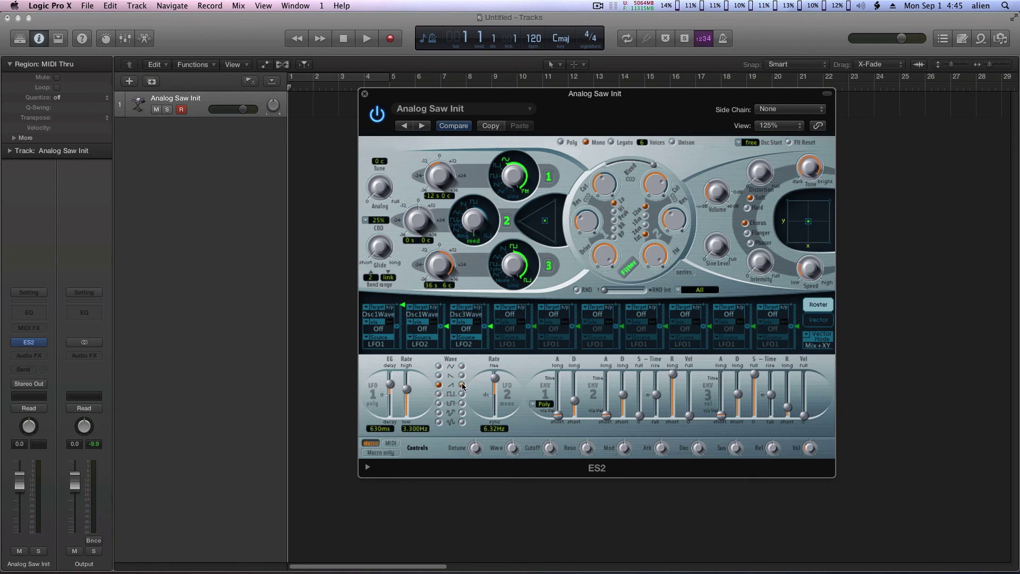
left_click(462, 384)
Step: Move LFO2's rate into the tempo-synced range and set it to a straight 1/4, dropping the triplet suffix
left_click_drag(495, 377, 499, 405)
left_click_drag(494, 397, 495, 403)
double_click(494, 428)
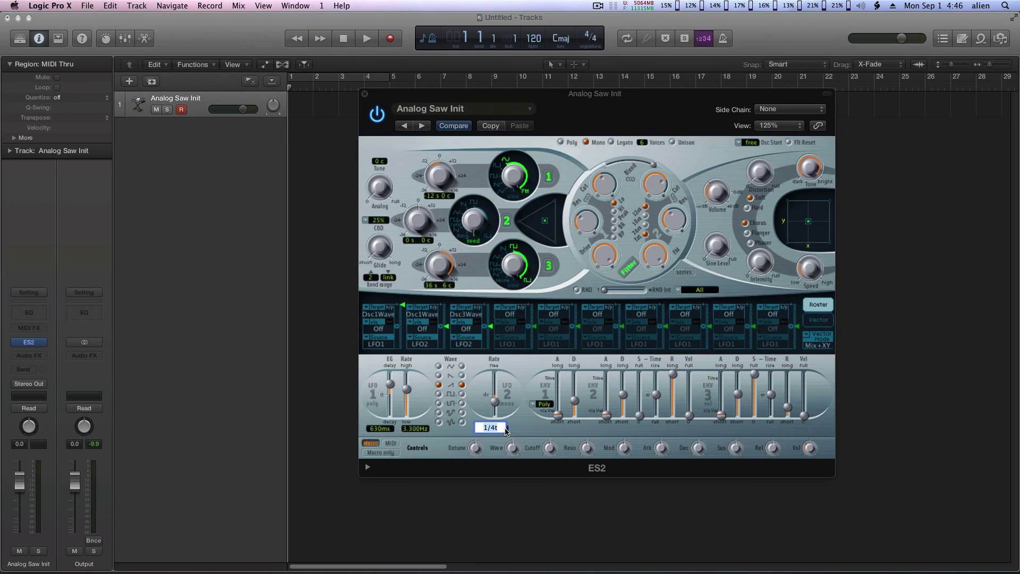
left_click(493, 428)
key("BackSpace")
key("Return")
Step: Lengthen the ENV1 and ENV2 attacks and pull ENV2's release down to minimum
left_click(557, 415)
mouse_move(558, 418)
left_mouse_down()
mouse_move(558, 393)
mouse_move(574, 416)
left_mouse_up()
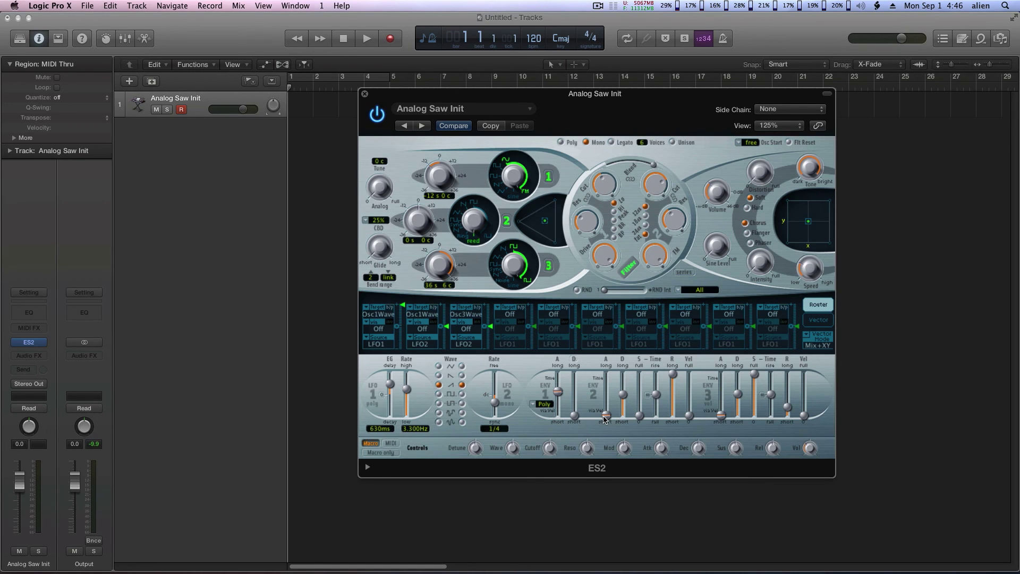
mouse_move(604, 418)
mouse_move(604, 418)
left_mouse_down()
mouse_move(612, 403)
mouse_move(622, 417)
left_mouse_up()
left_click_drag(675, 375, 674, 420)
Step: Lengthen ENV3's attack and pull its decay down to minimum
mouse_move(720, 420)
left_click_drag(719, 420, 721, 411)
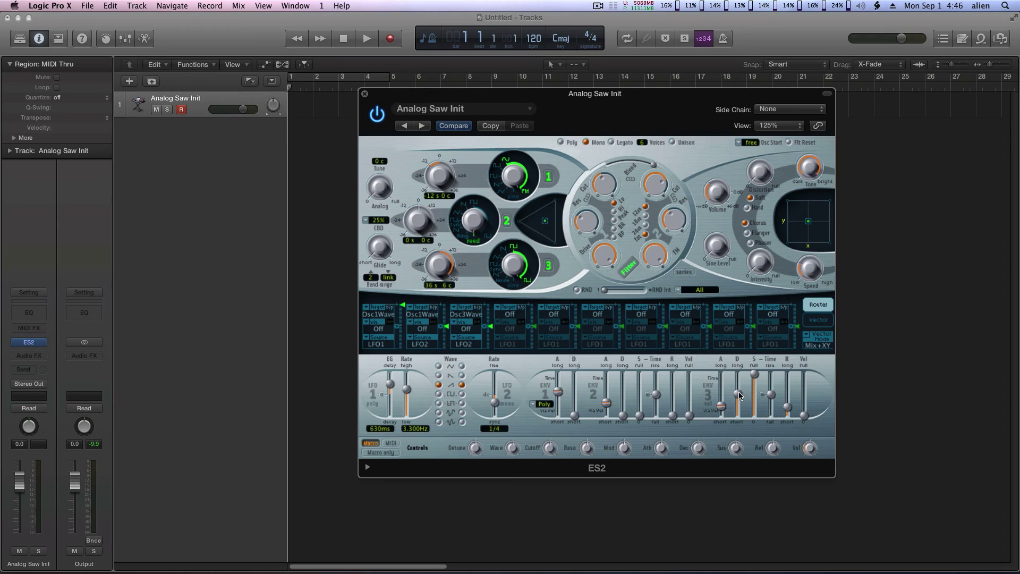
left_click_drag(738, 396, 738, 415)
Step: Set the Analog Saw Init channel fader to -3.0 dB and turn down the ES2 Volume knob
mouse_move(788, 410)
left_click_drag(21, 483, 16, 512)
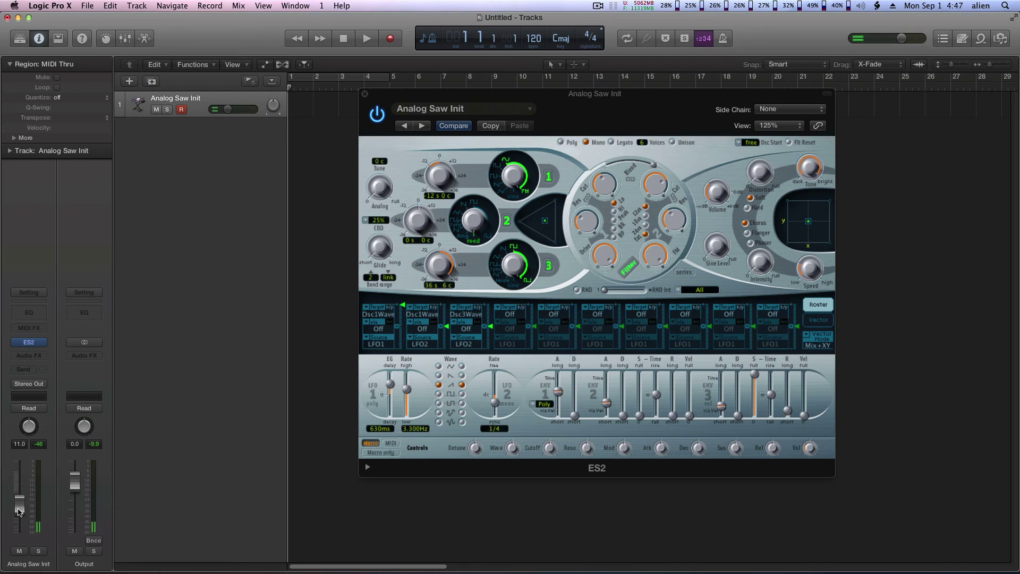
left_click_drag(18, 510, 22, 476)
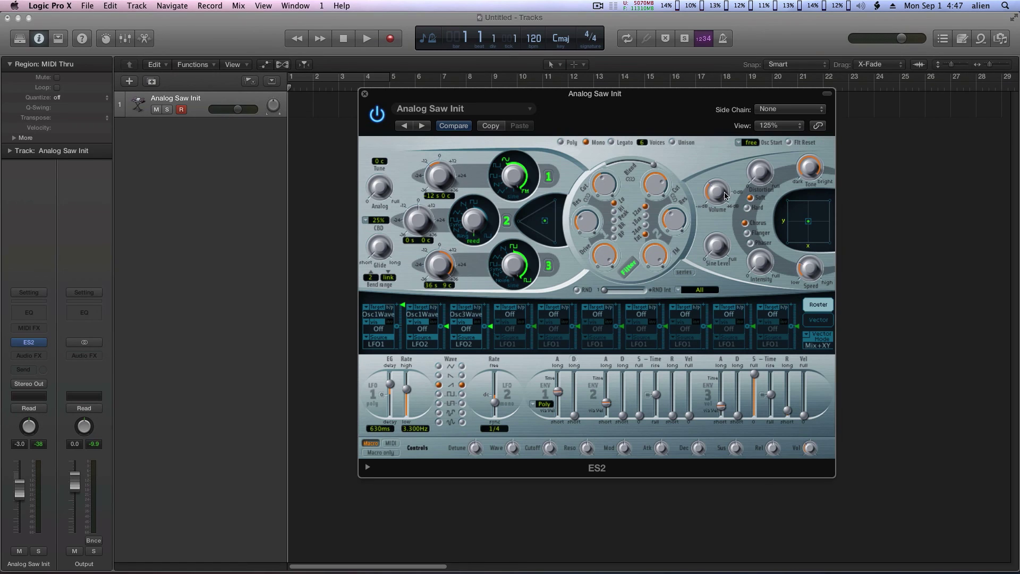
mouse_move(717, 189)
left_click_drag(715, 190, 712, 206)
Step: Switch the ES2 distortion to Hard and raise the distortion amount
left_click(747, 208)
mouse_move(760, 164)
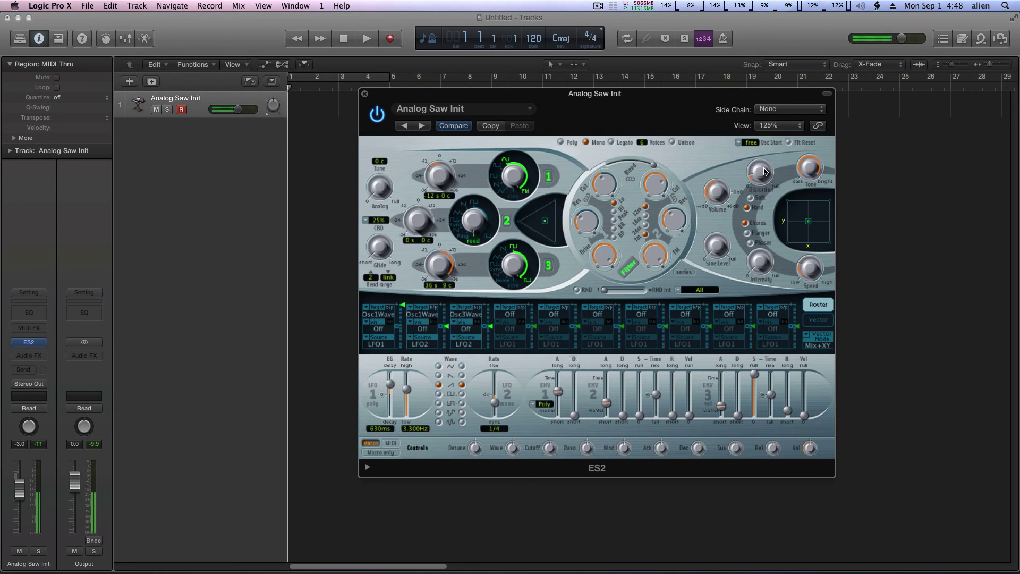
left_click_drag(764, 179, 752, 120)
Step: Replace the chorus with the flanger and raise its speed to about 0.52Hz
left_click(749, 234)
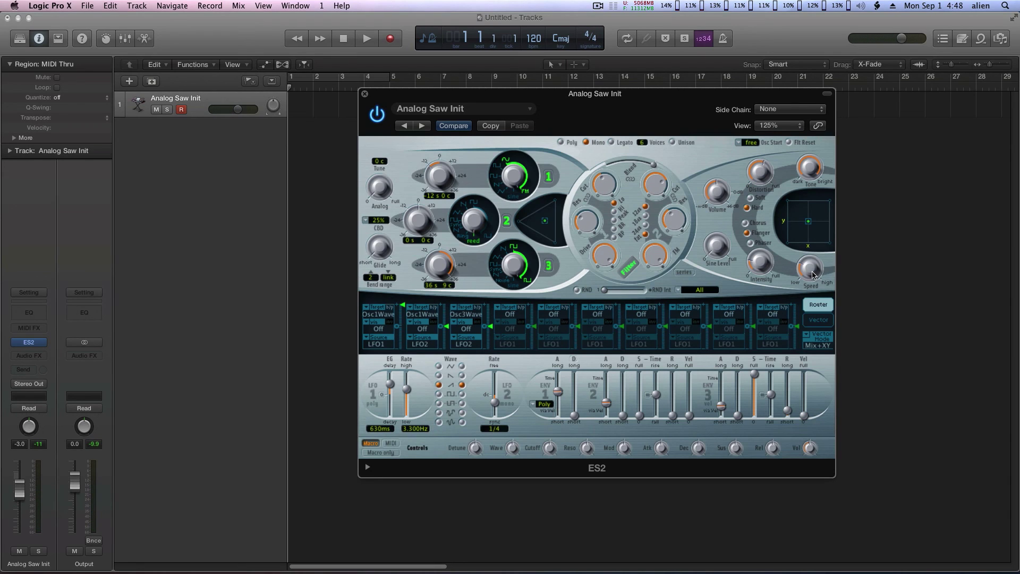
mouse_move(812, 274)
left_click_drag(811, 274, 806, 237)
mouse_move(817, 171)
Step: Drag the ES2 window down and to the right, clearing the top of the tracks area
left_click_drag(713, 99, 726, 123)
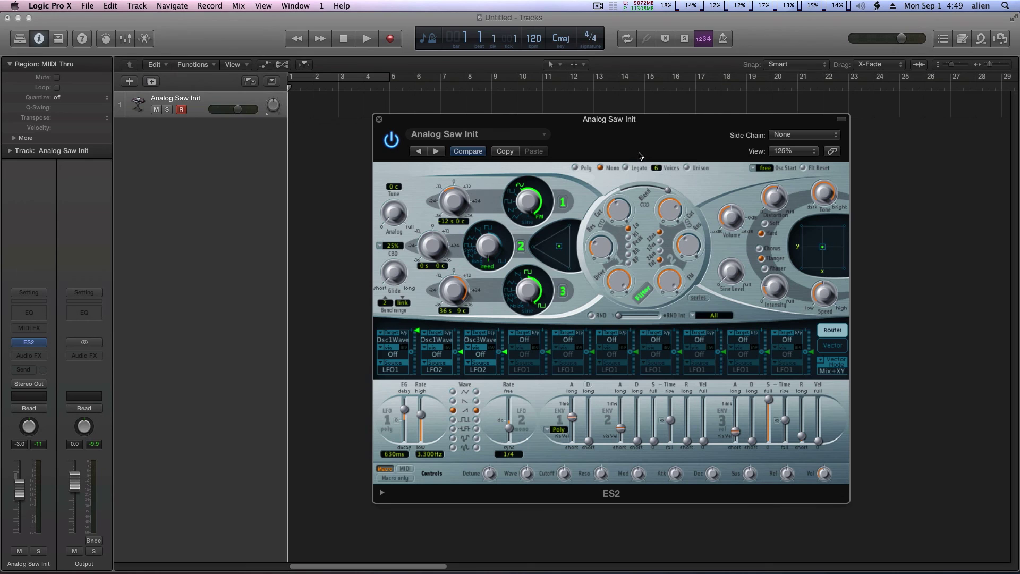
left_click_drag(634, 122, 691, 178)
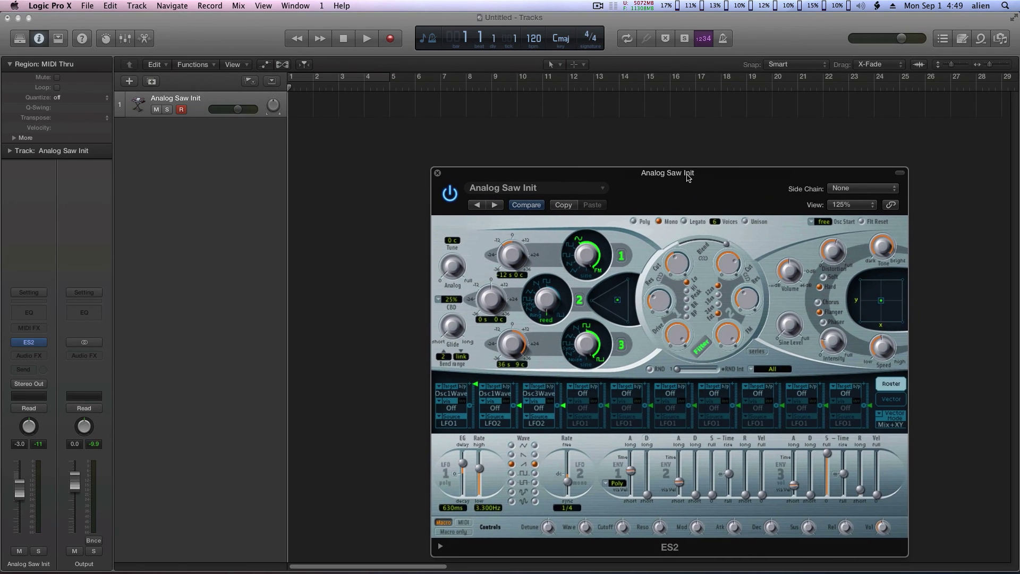
Step: Create an empty MIDI region on Analog Saw Init spanning bars 1 to 5 and open it for editing
right_click(330, 105)
left_click(344, 110)
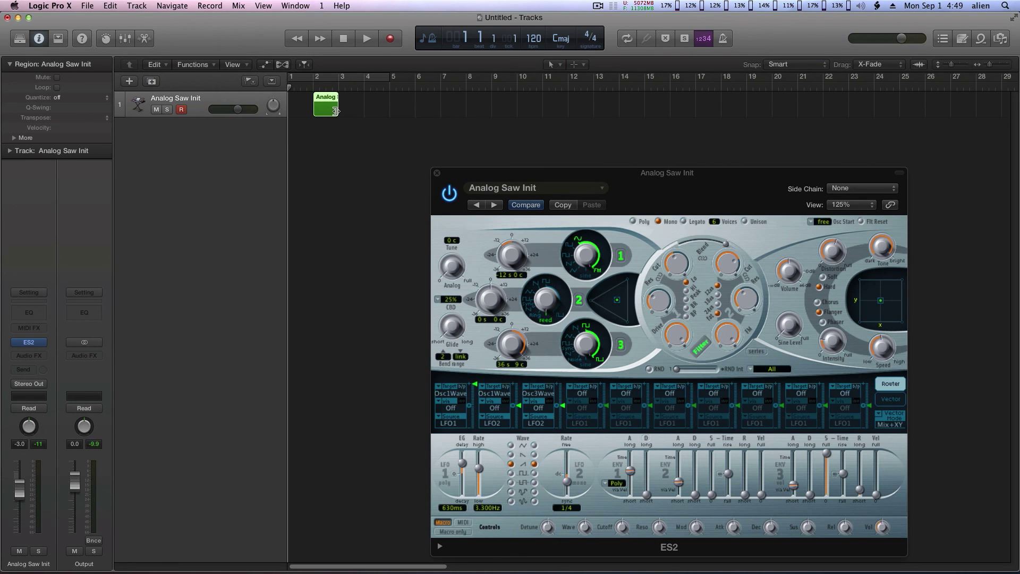
left_click_drag(336, 111, 389, 111)
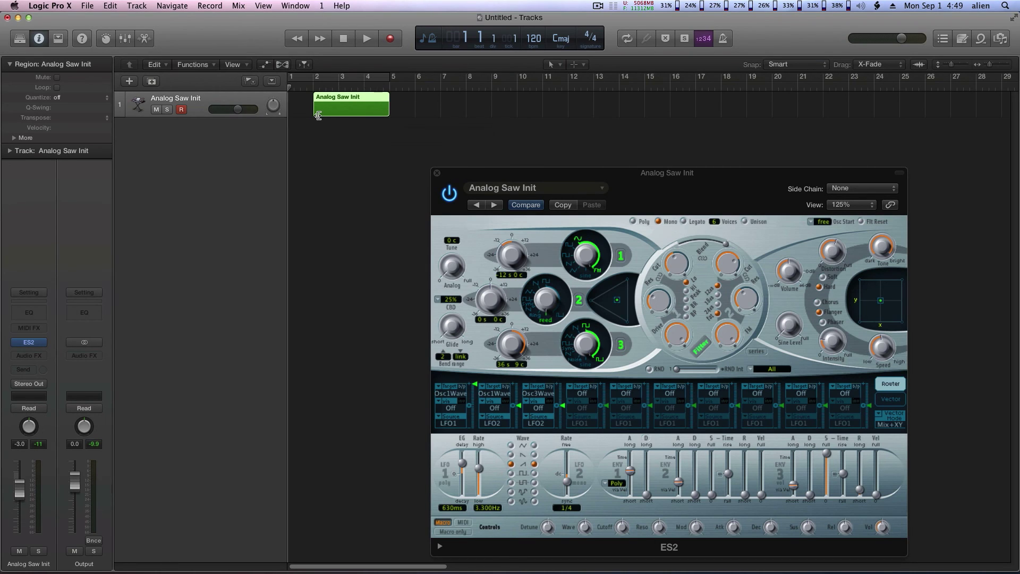
left_click_drag(318, 116, 293, 113)
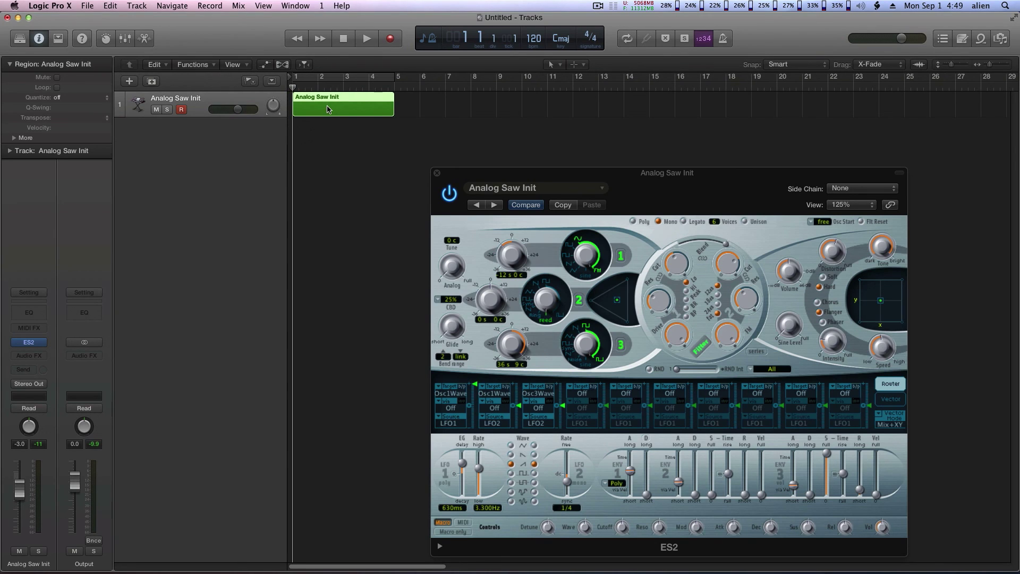
double_click(327, 110)
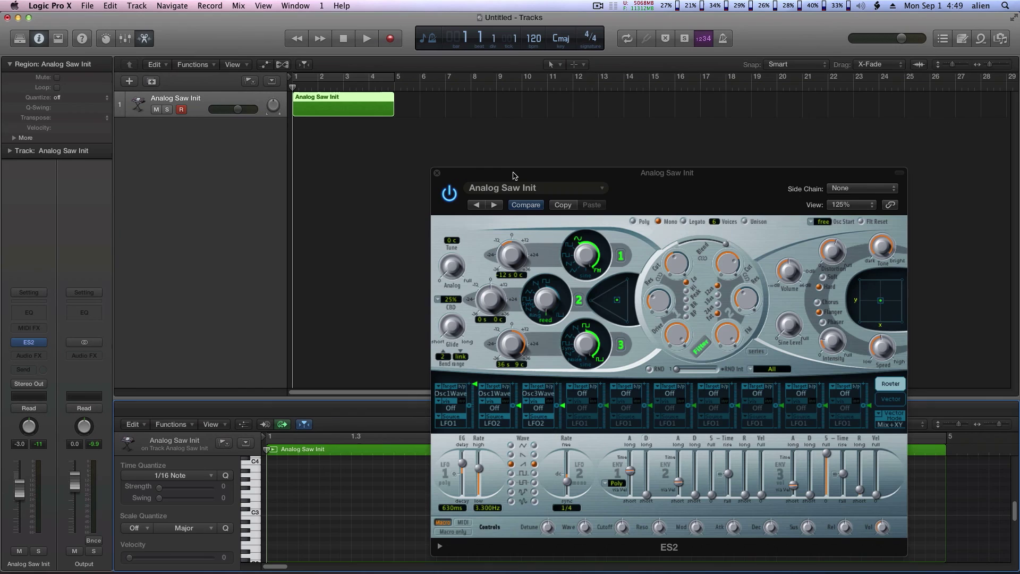
Step: Move the ES2 window to the far right and enlarge the Piano Roll editing area
left_click_drag(519, 171, 1008, 104)
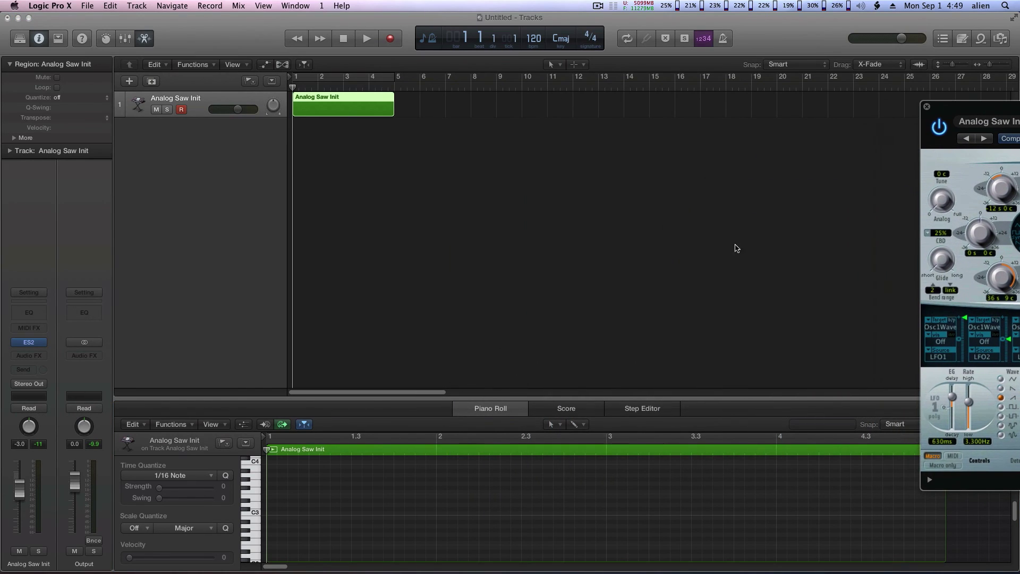
left_click(396, 405)
left_click_drag(396, 398, 387, 274)
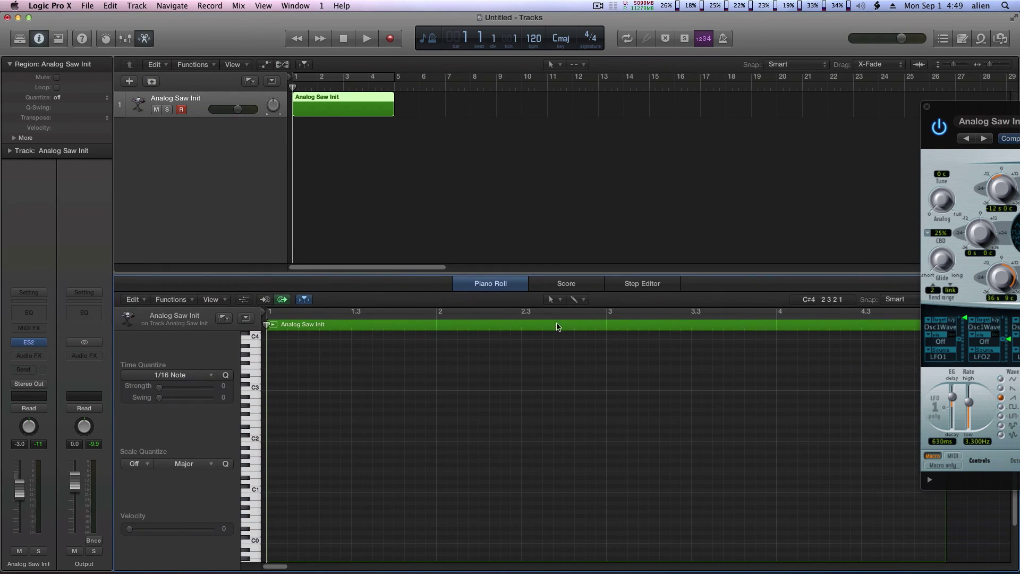
Step: Draw one-bar notes D1, F1, G1 and D1 across bars 1–4 in the Piano Roll
left_click(275, 482)
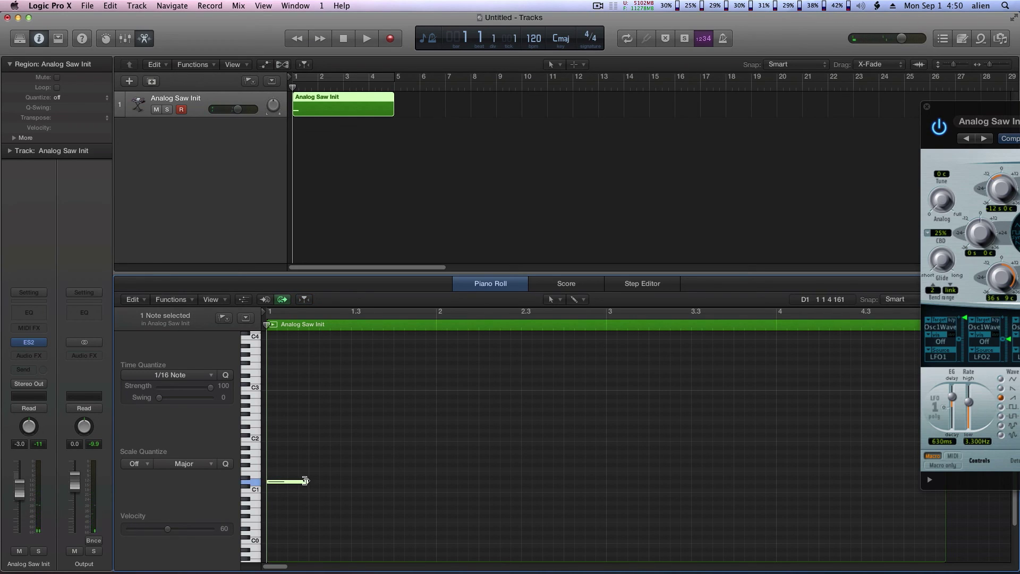
left_click_drag(305, 481, 428, 482)
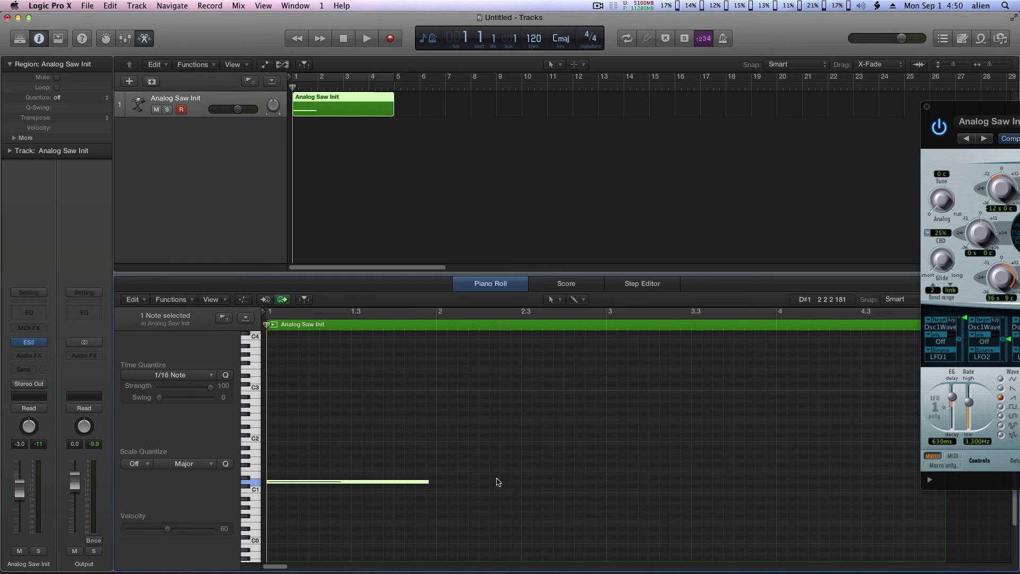
left_click(441, 470)
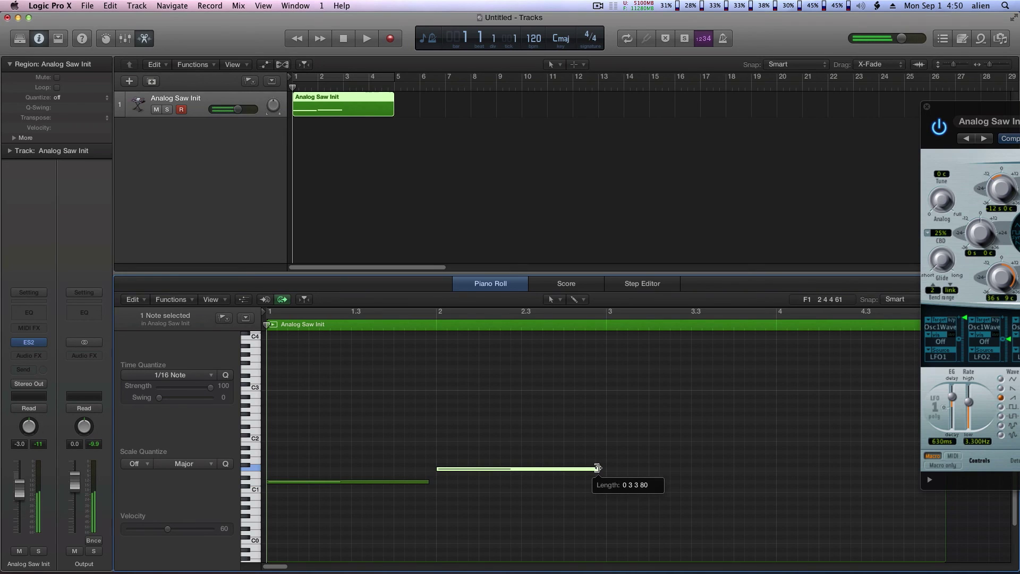
left_click_drag(597, 468, 601, 467)
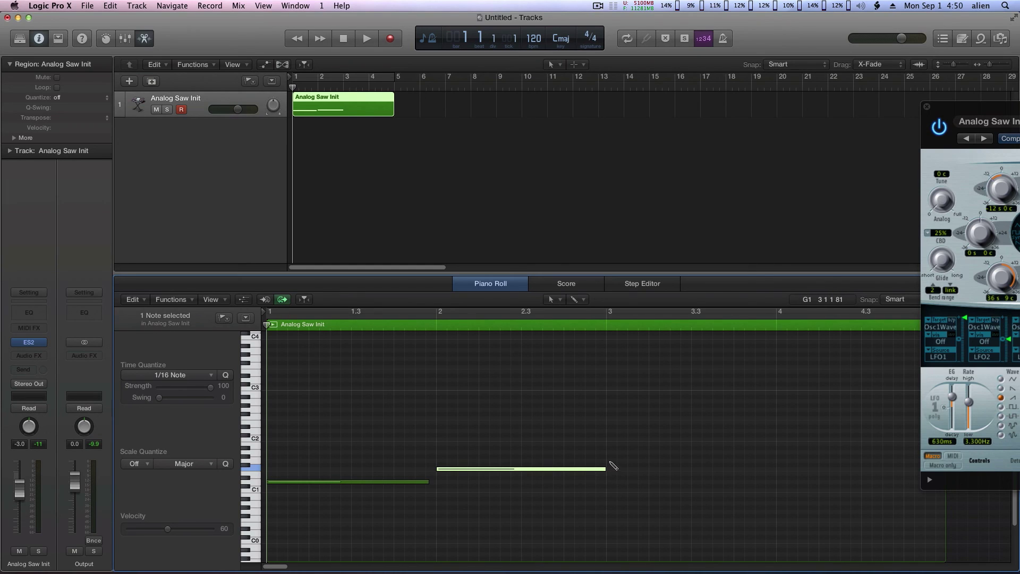
left_click(610, 460)
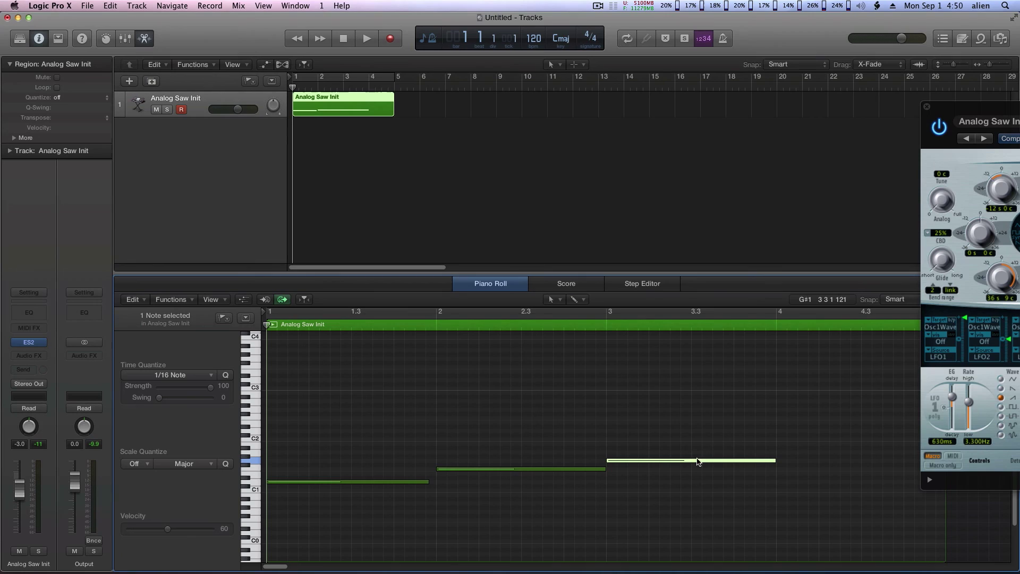
left_click(780, 475)
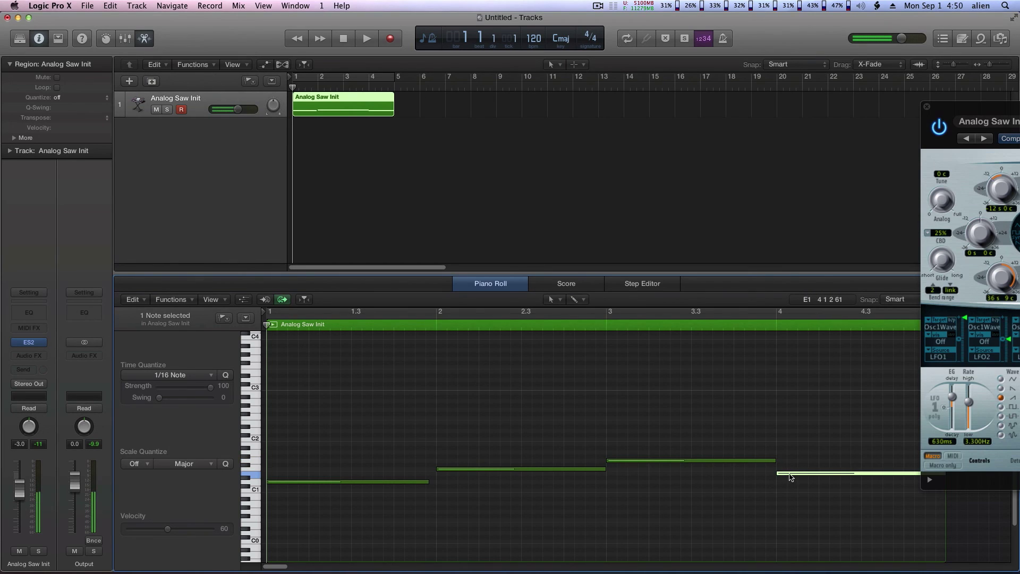
left_click_drag(790, 476, 787, 482)
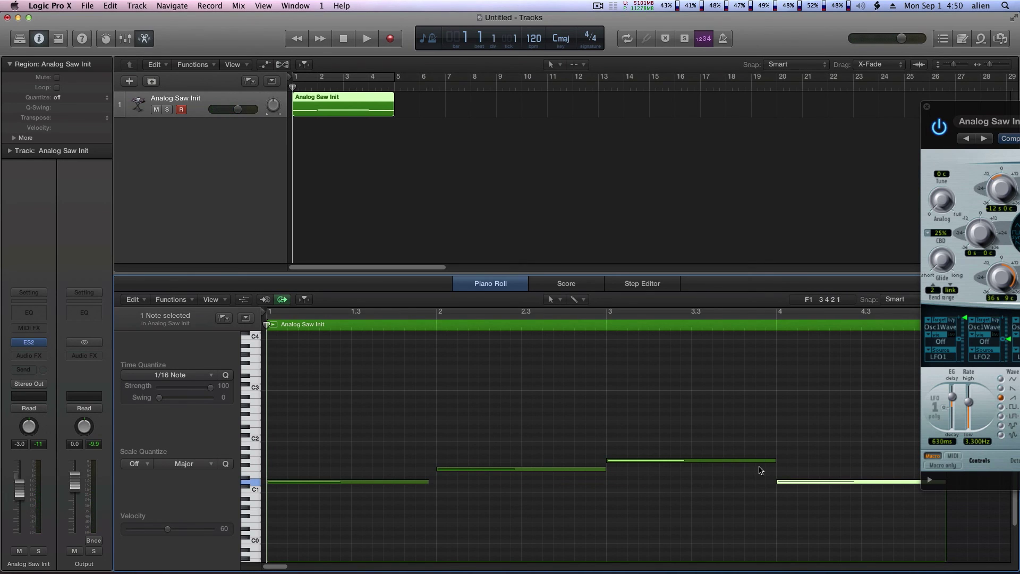
Step: Play back the bass phrase, then move the ES2 window back to the screen centre
key("space")
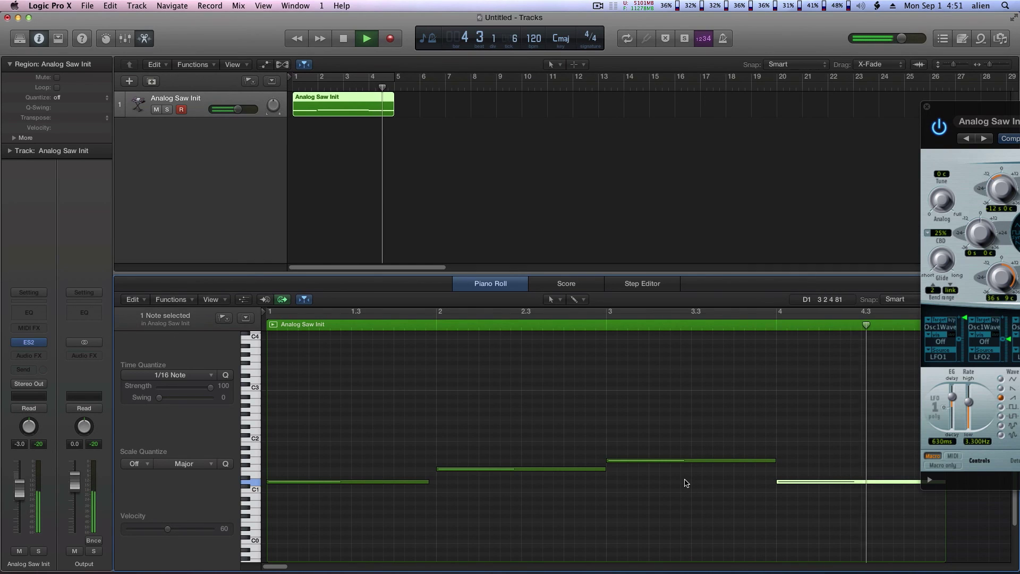
key("space")
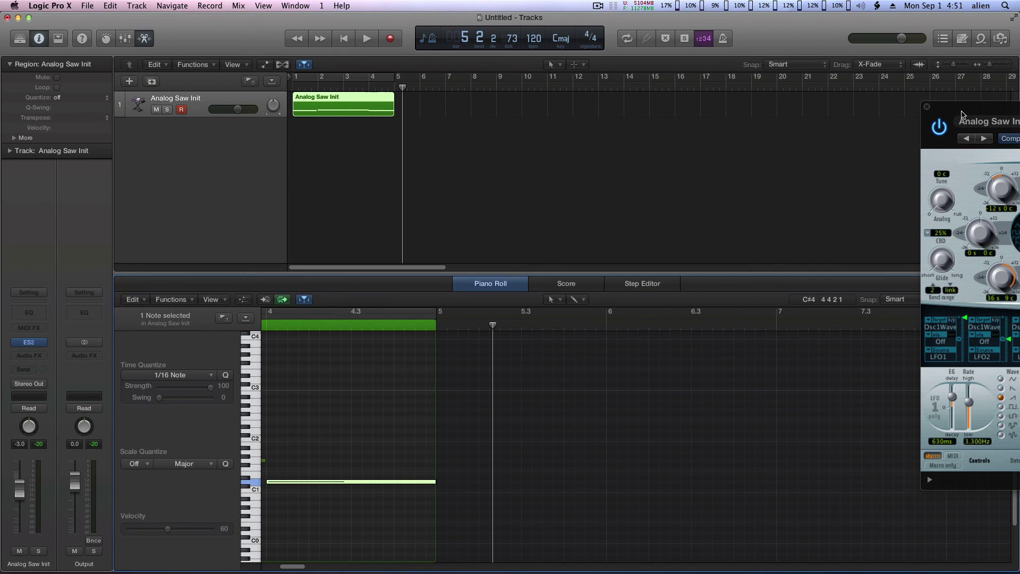
left_click_drag(961, 114, 482, 85)
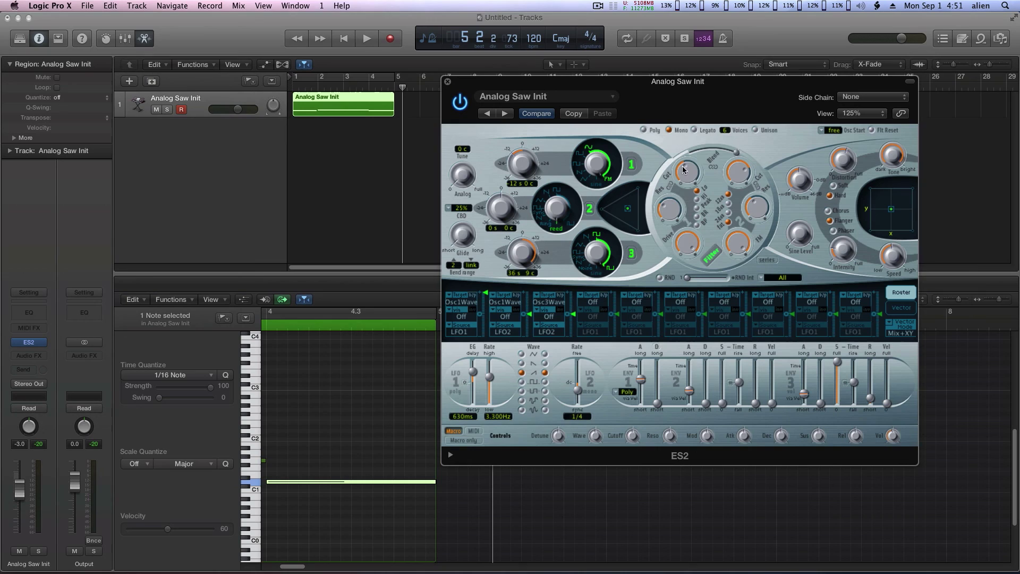
Step: Set the ES2 filter blend to about -0.22, drive to about 0.87, and Filter 2 cutoff to 0.554
left_click_drag(736, 152, 711, 151)
mouse_move(713, 150)
left_mouse_down()
mouse_move(694, 149)
mouse_move(732, 153)
mouse_move(724, 151)
left_mouse_up()
left_click_drag(735, 171, 736, 184)
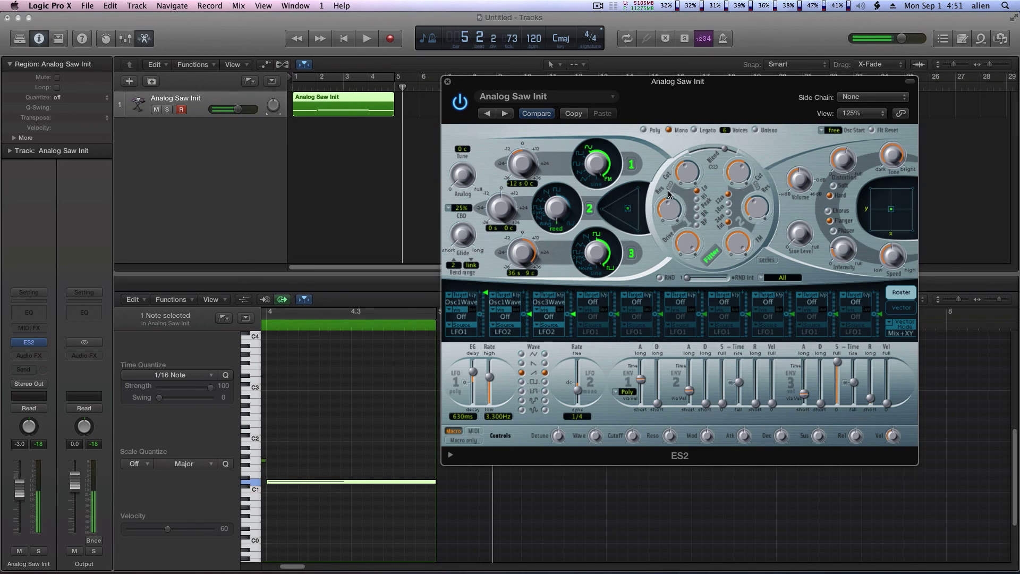
mouse_move(685, 243)
left_mouse_down()
mouse_move(693, 275)
mouse_move(689, 254)
left_mouse_up()
left_click_drag(722, 155, 738, 178)
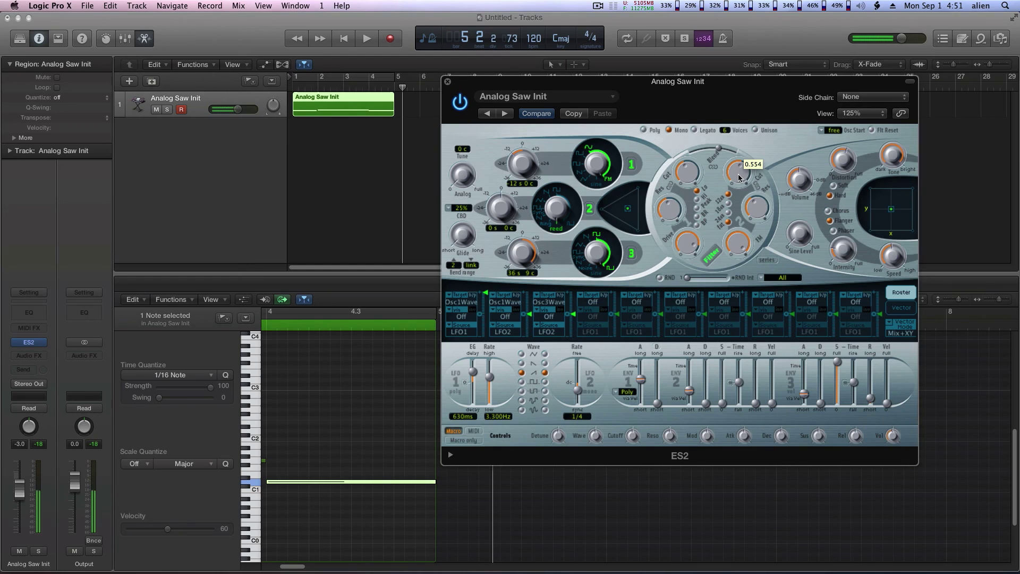
left_click_drag(738, 176, 738, 178)
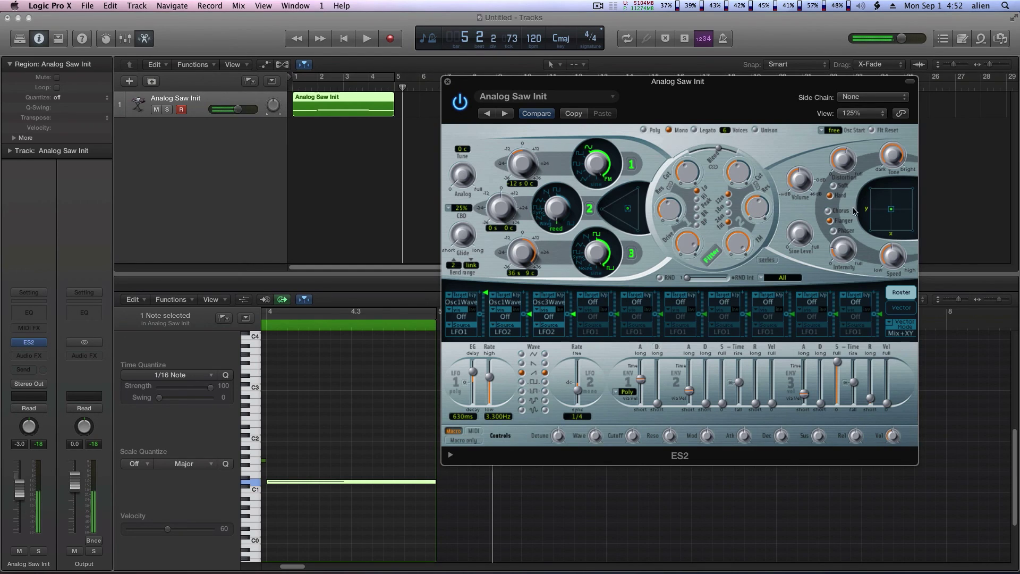
Step: Turn on unison in ES2 and set the bass track fader to -4.9 dB
left_click(754, 129)
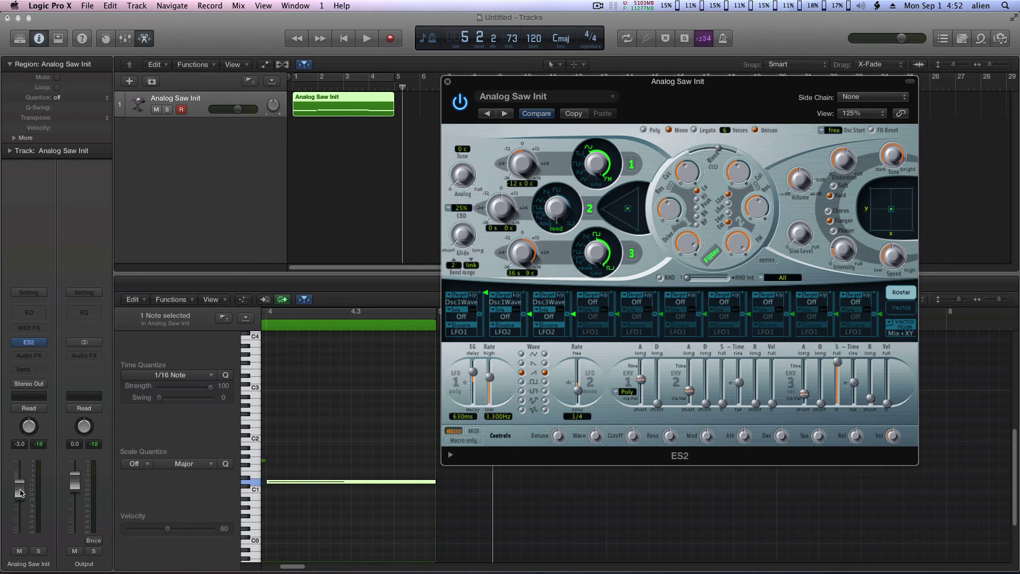
left_click_drag(19, 492, 20, 509)
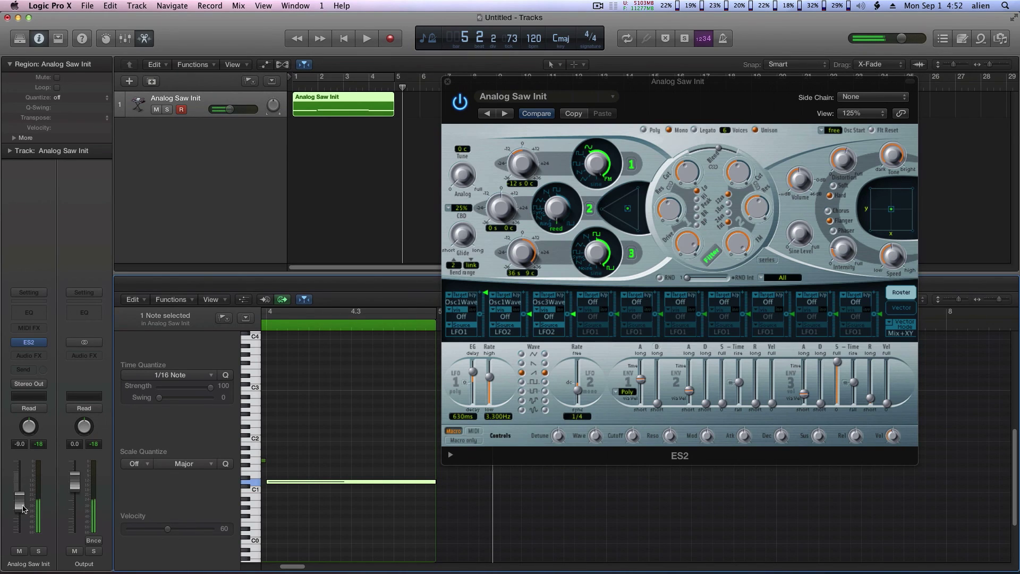
left_click_drag(19, 505, 19, 497)
Step: Raise the ES2 Filter 2 cutoff to about 0.774 and retune the Filter 1 cutoff
left_click(737, 180)
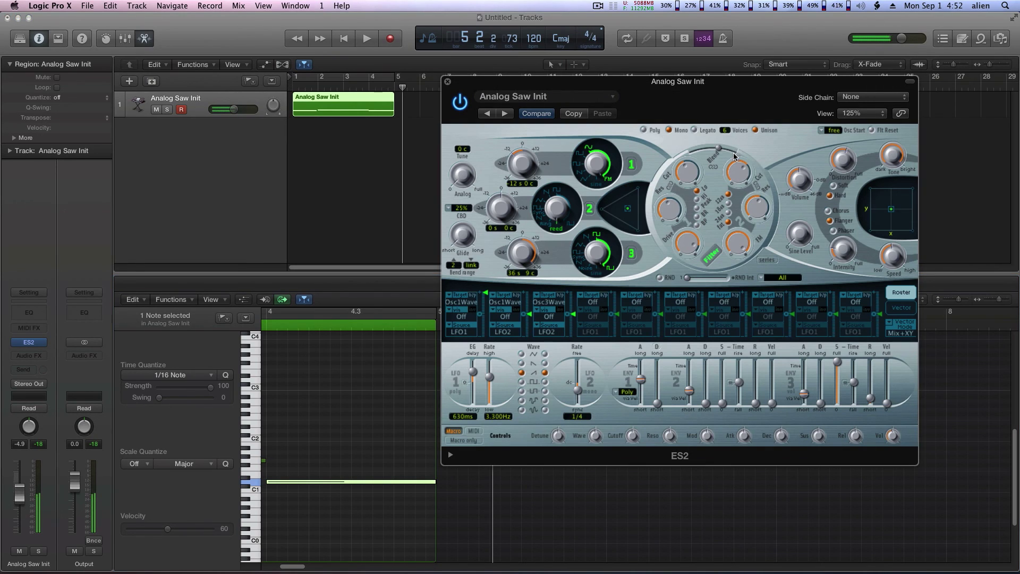
left_click_drag(738, 166, 737, 193)
left_click_drag(679, 177, 683, 158)
left_click_drag(480, 85, 525, 92)
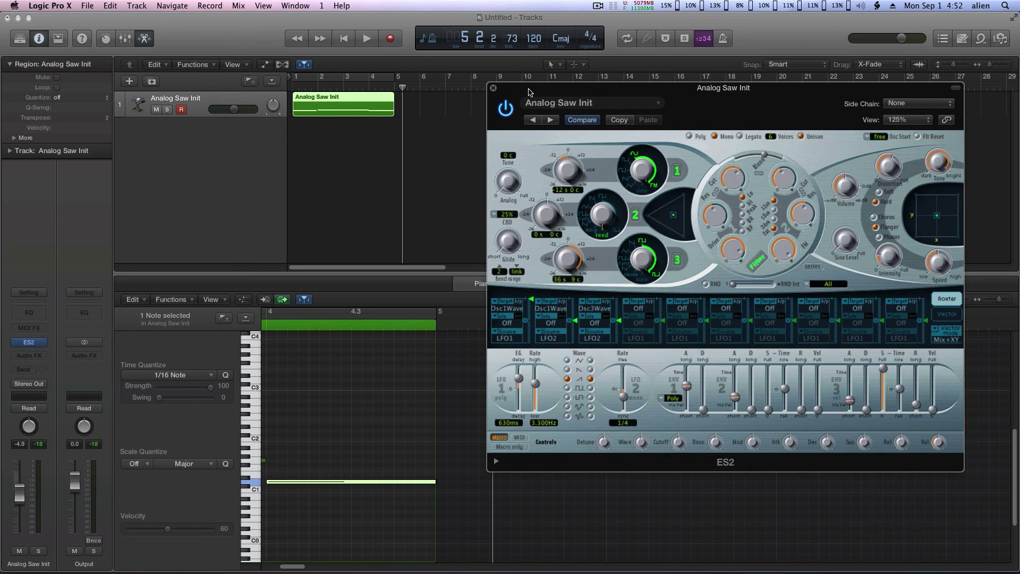
left_click_drag(529, 92, 518, 87)
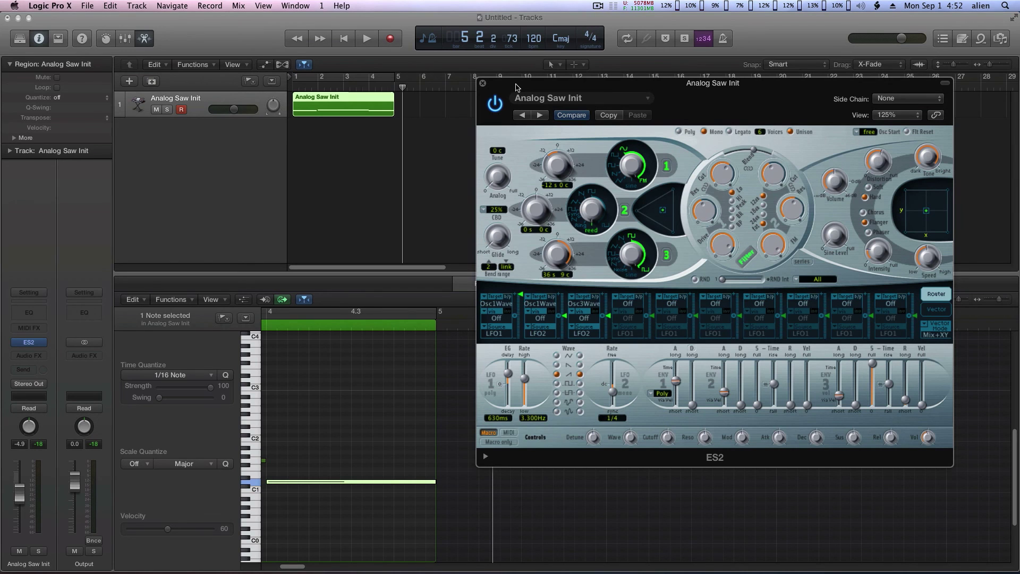
left_click_drag(516, 87, 521, 92)
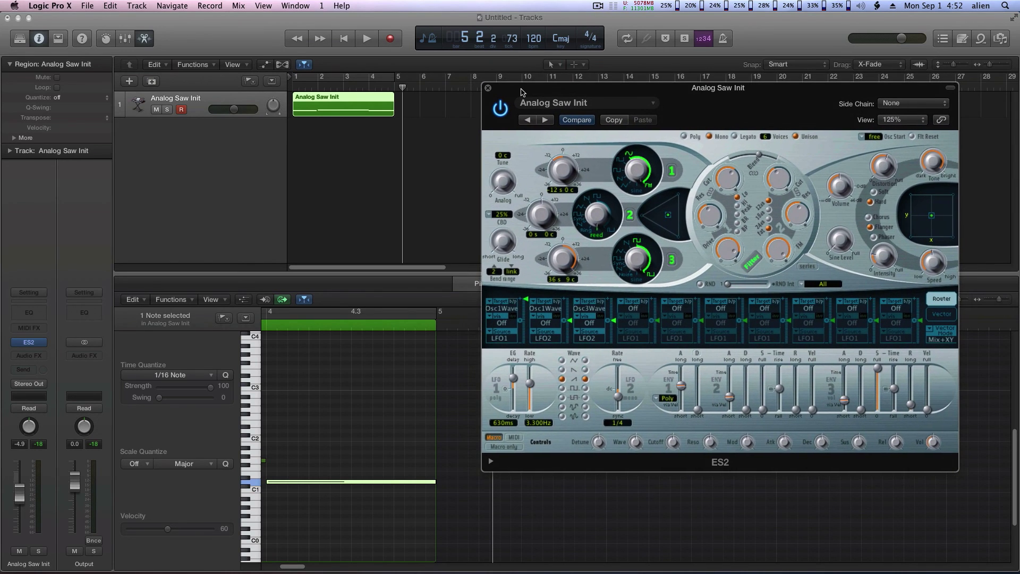